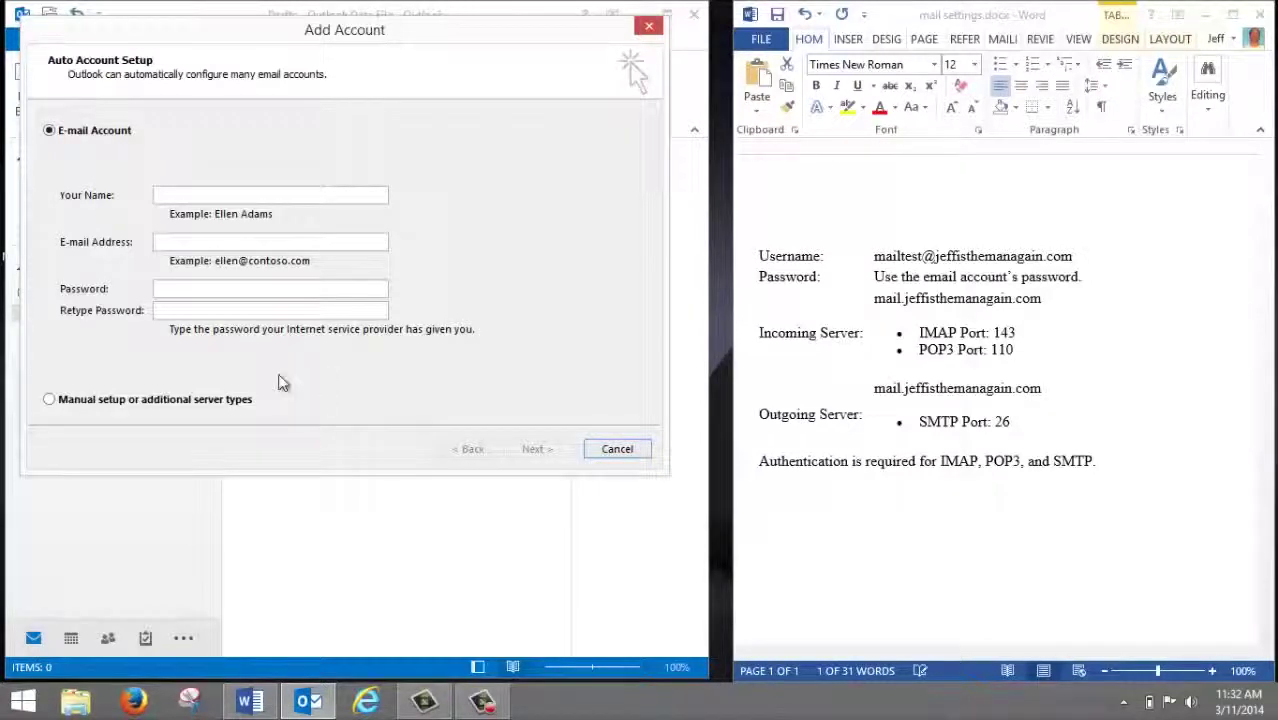
# Choose manual setup for the new account and select POP or IMAP as the service.
pyautogui.click(52, 400)
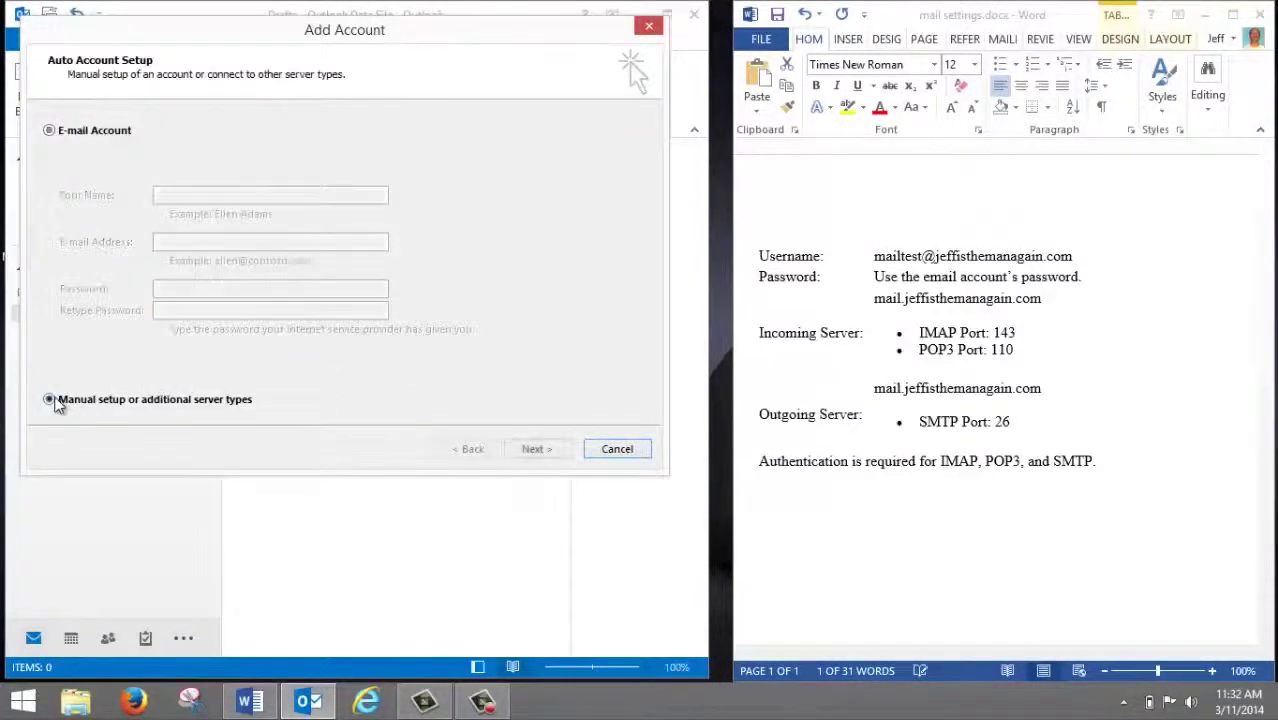
pyautogui.click(550, 452)
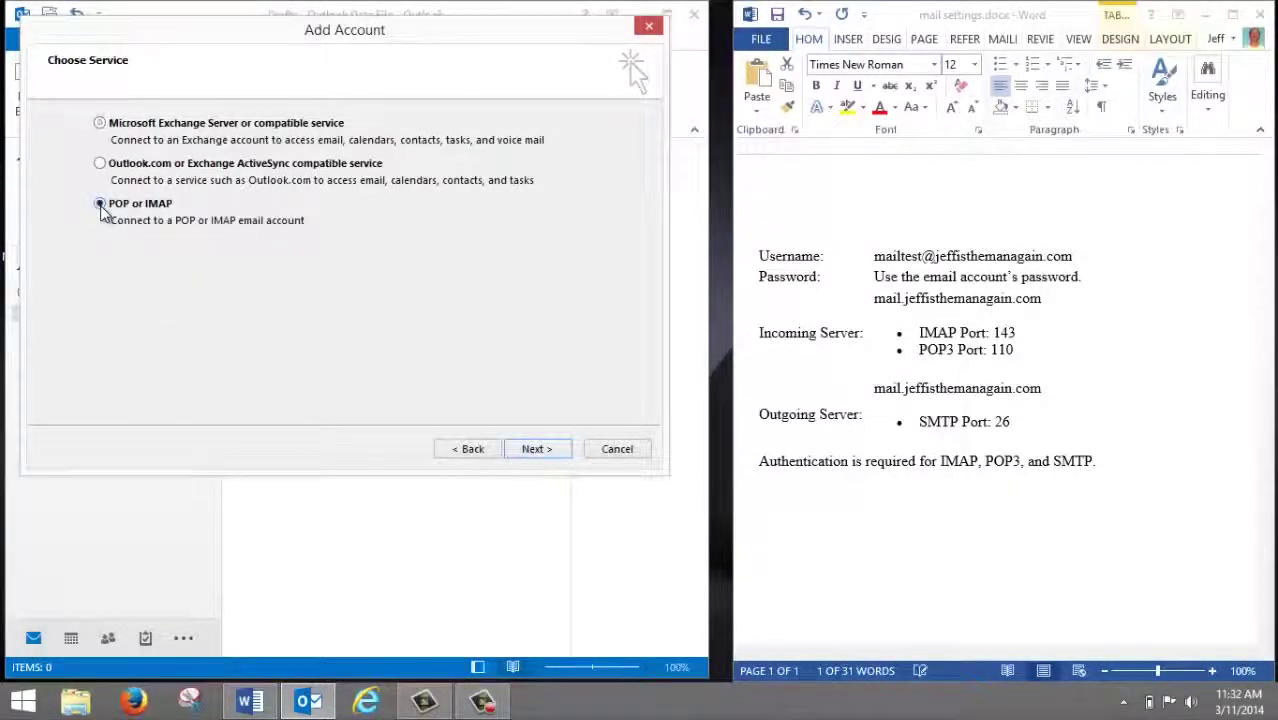
pyautogui.click(100, 204)
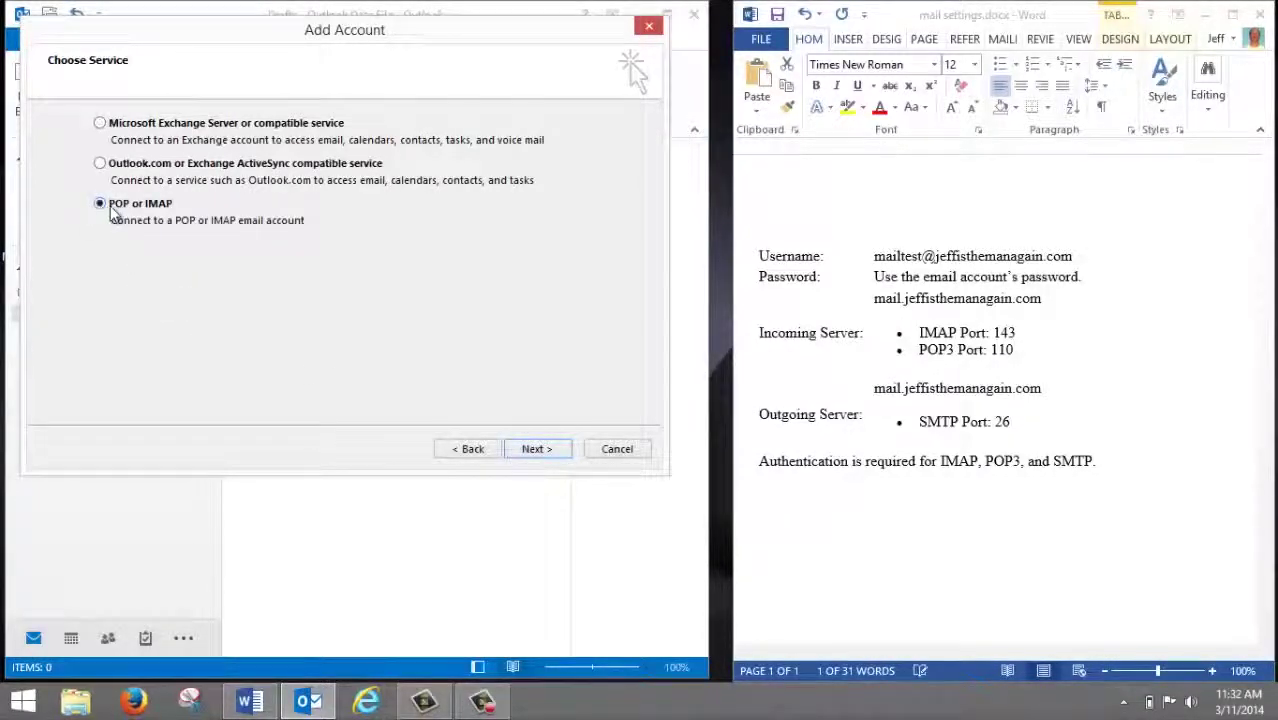
pyautogui.click(536, 449)
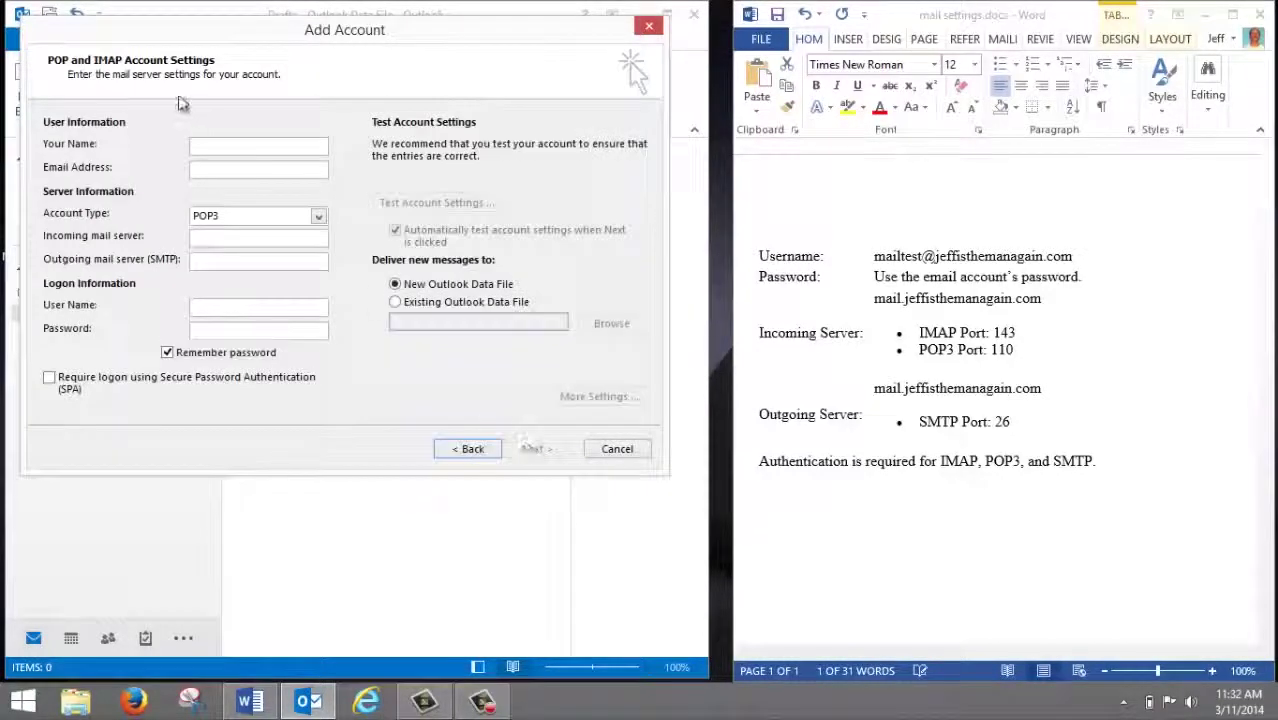
# Enter the account holder's name and fill in the email address copied from the username in mail settings.docx.
pyautogui.click(220, 148)
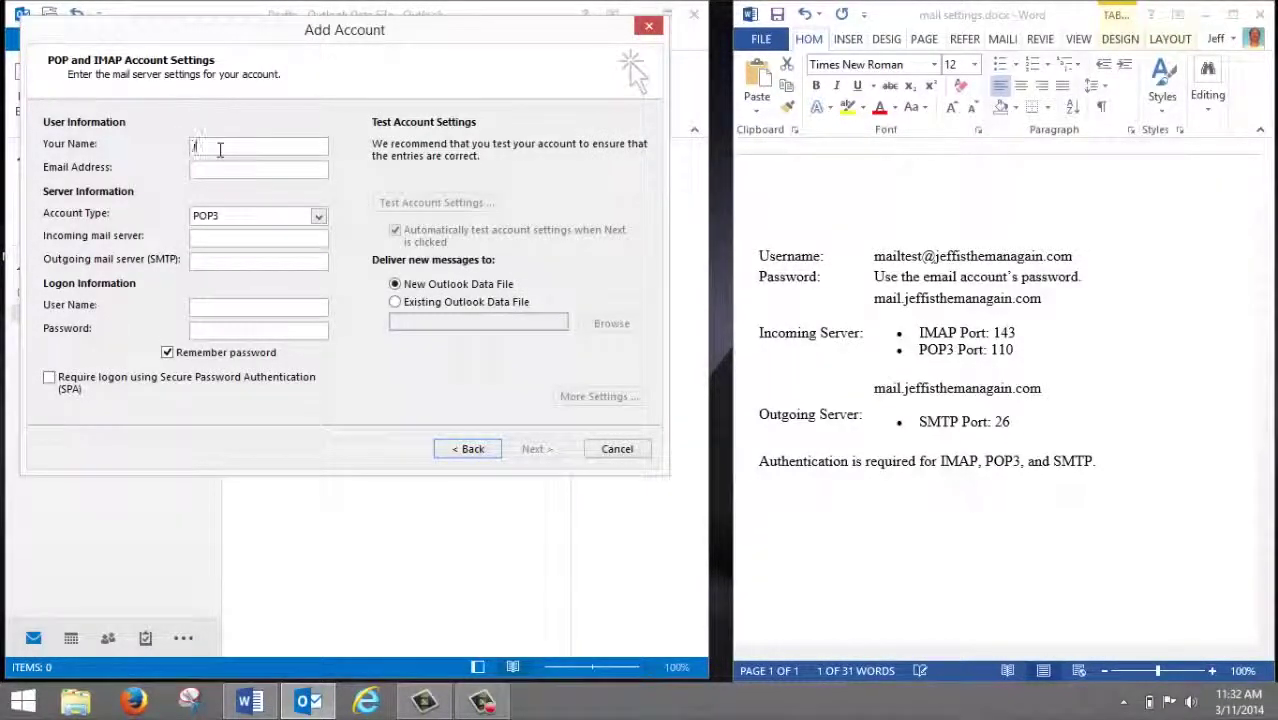
pyautogui.write('Jeff')
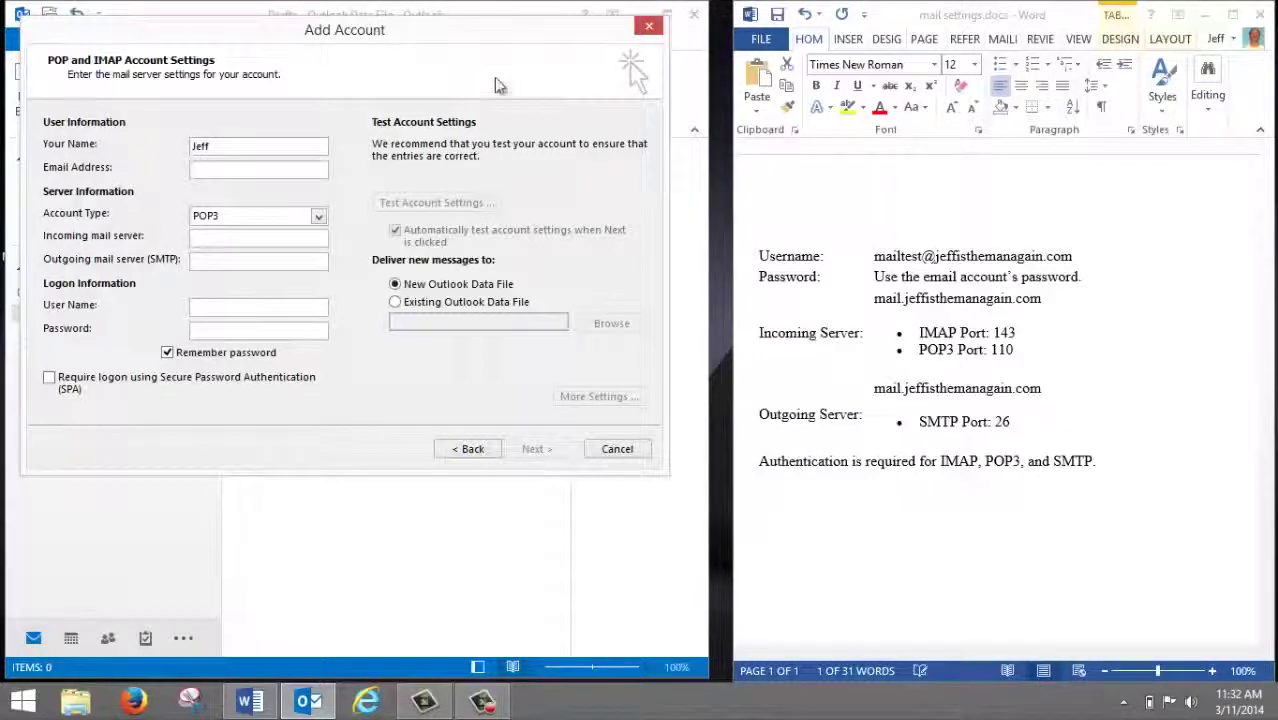
pyautogui.click(1011, 231)
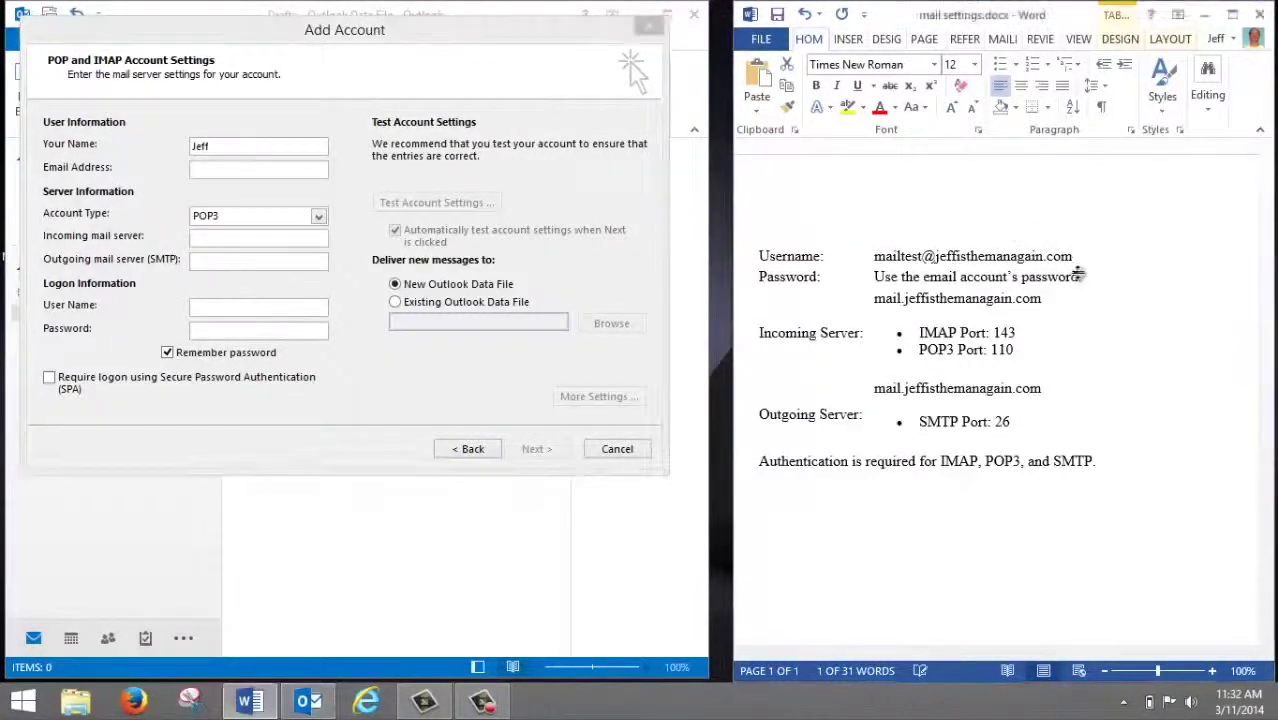
pyautogui.click(1081, 263)
pyautogui.moveTo(1076, 260); pyautogui.dragTo(873, 259)
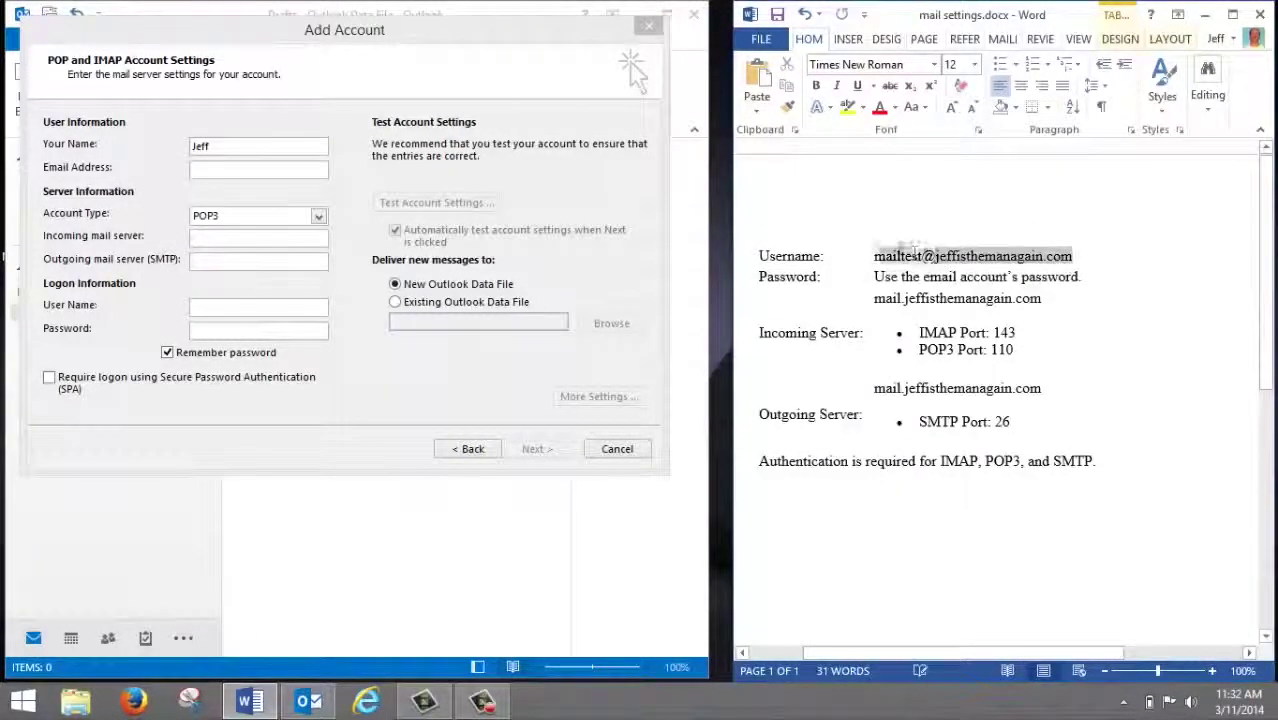
pyautogui.rightClick(898, 257)
pyautogui.click(939, 288)
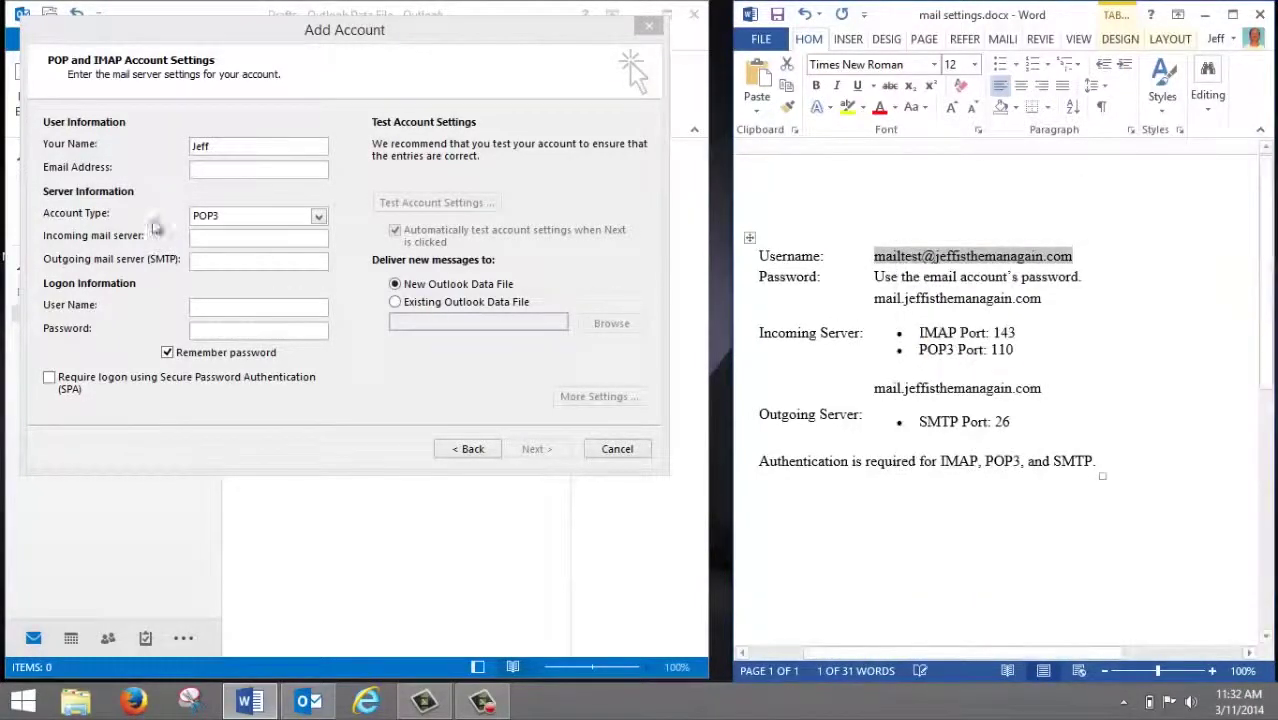
pyautogui.click(264, 170)
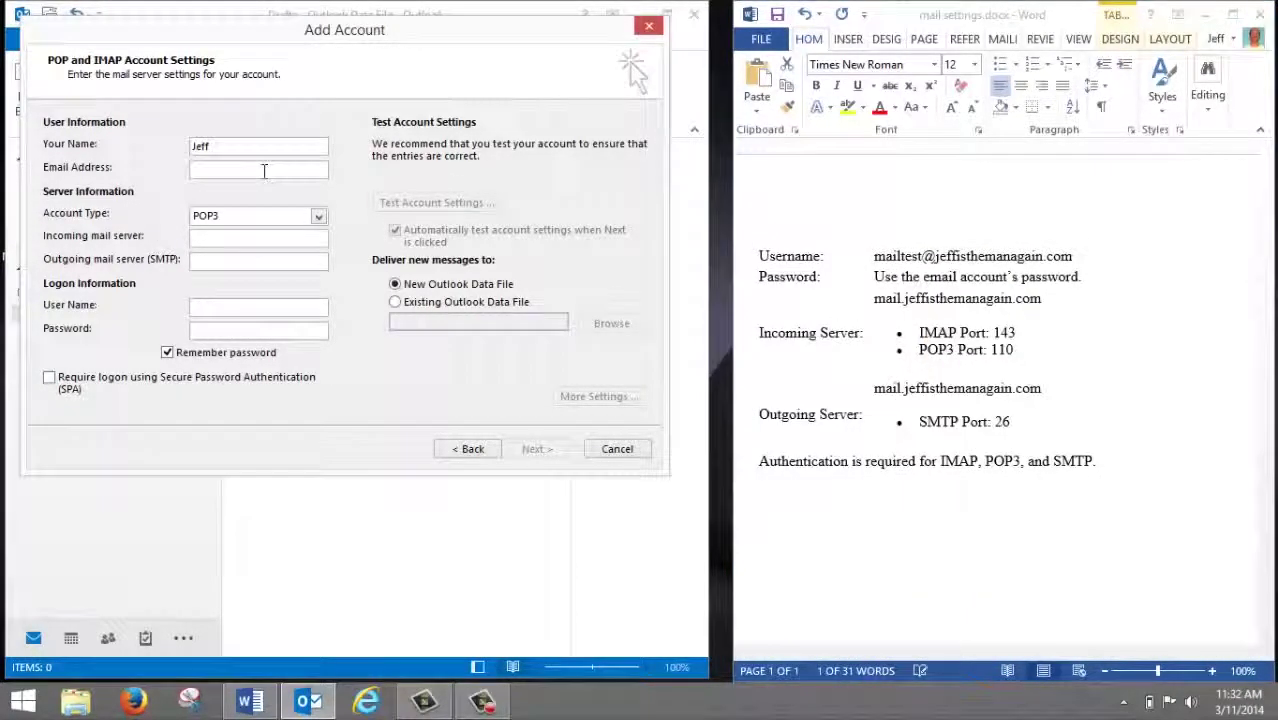
pyautogui.hotkey('ctrl', 'v')
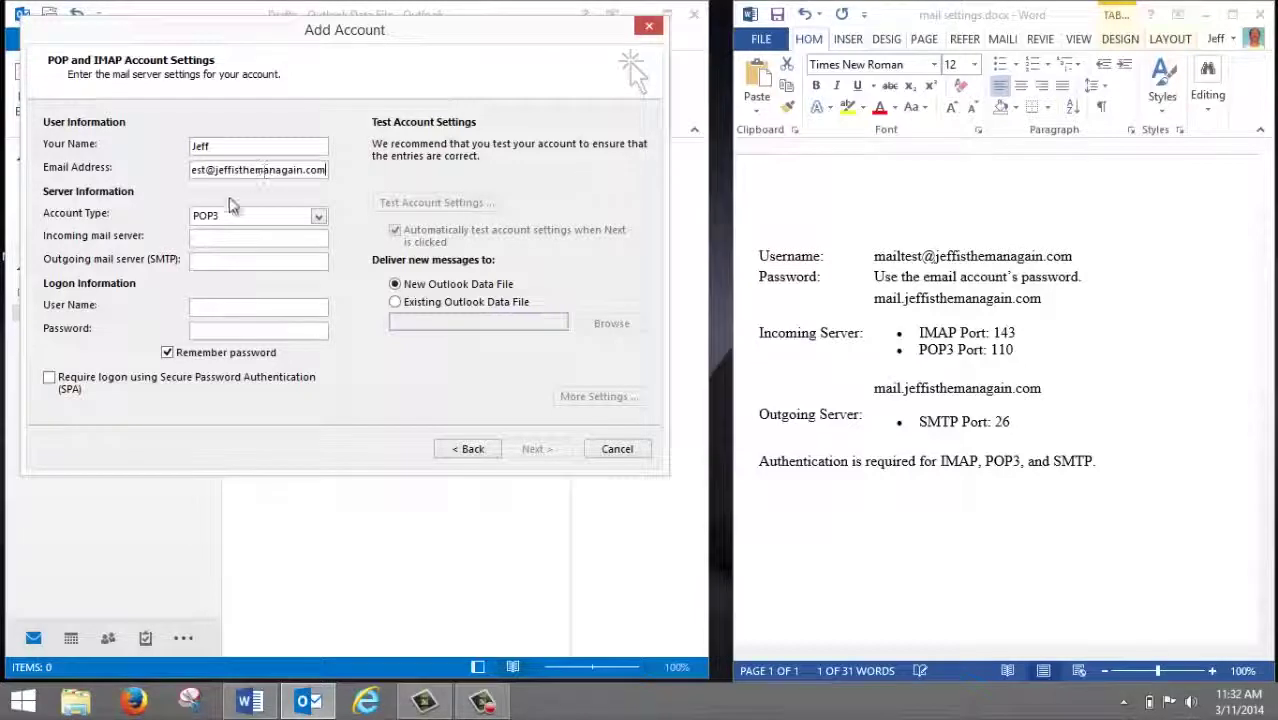
# Set the account type to IMAP and both the incoming and outgoing mail servers to mail.jeffisthemanagain.com, copied from the Word document.
pyautogui.click(318, 222)
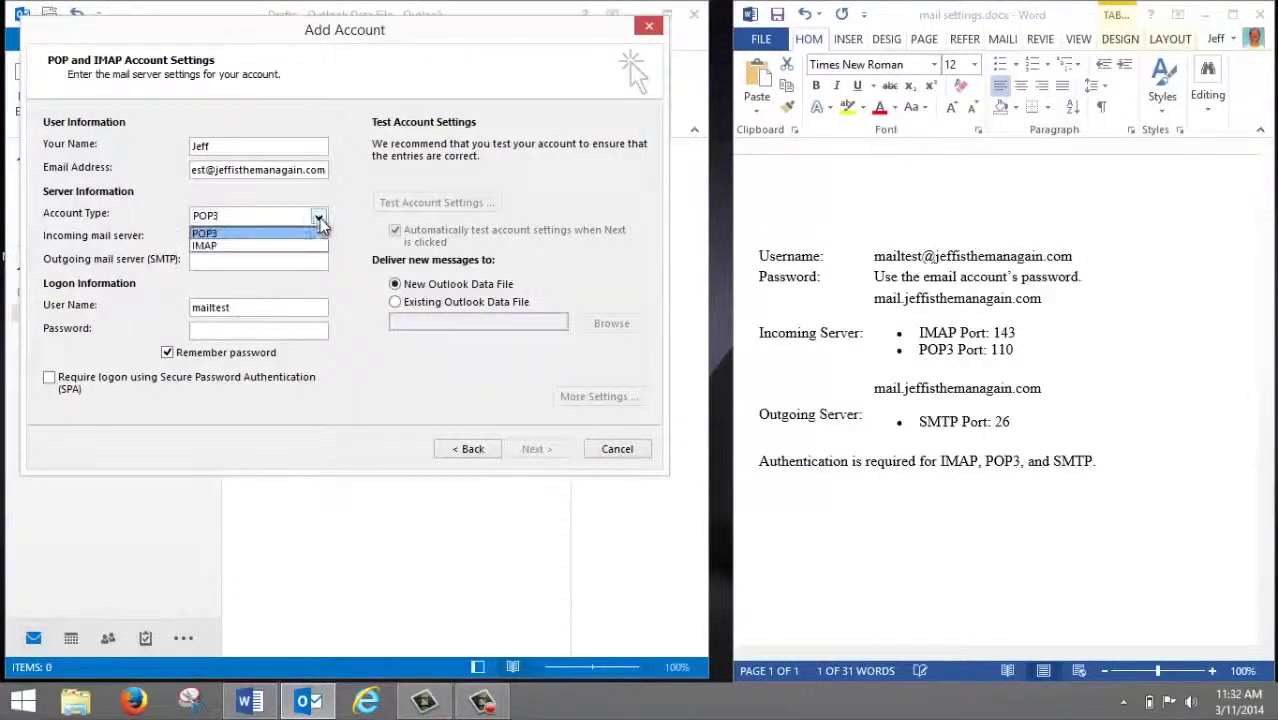
pyautogui.click(259, 244)
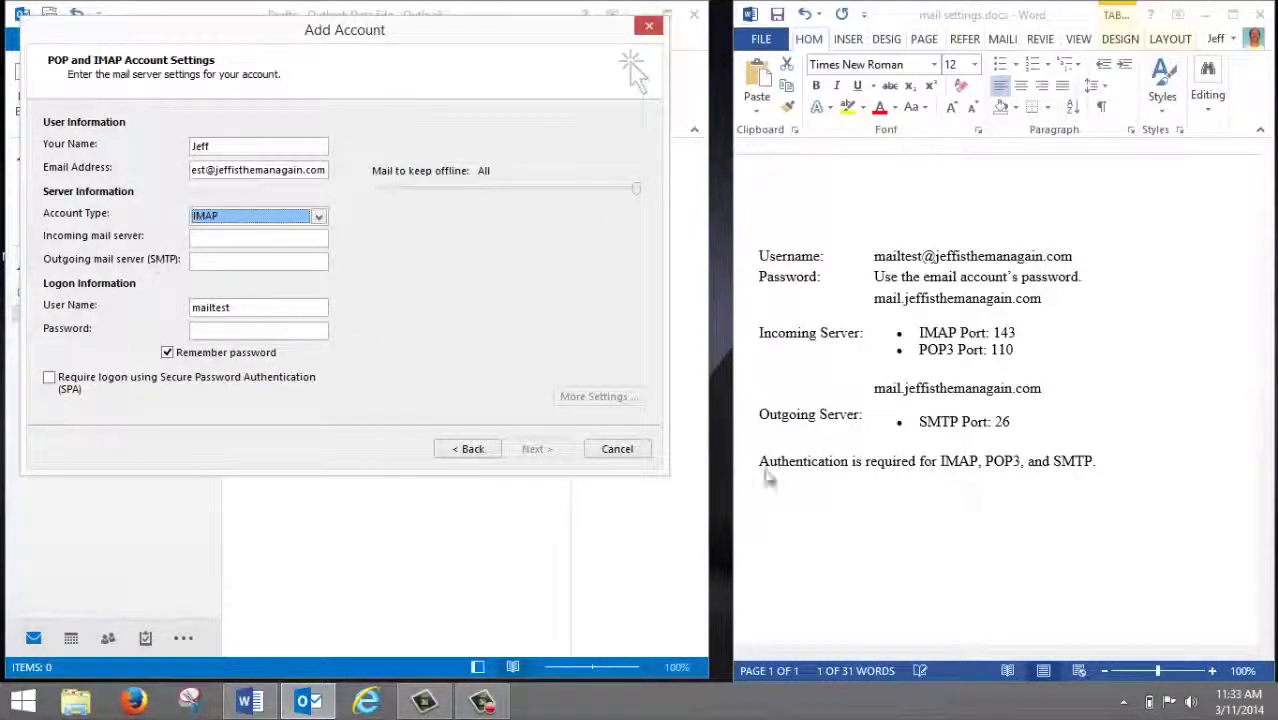
pyautogui.click(1058, 299)
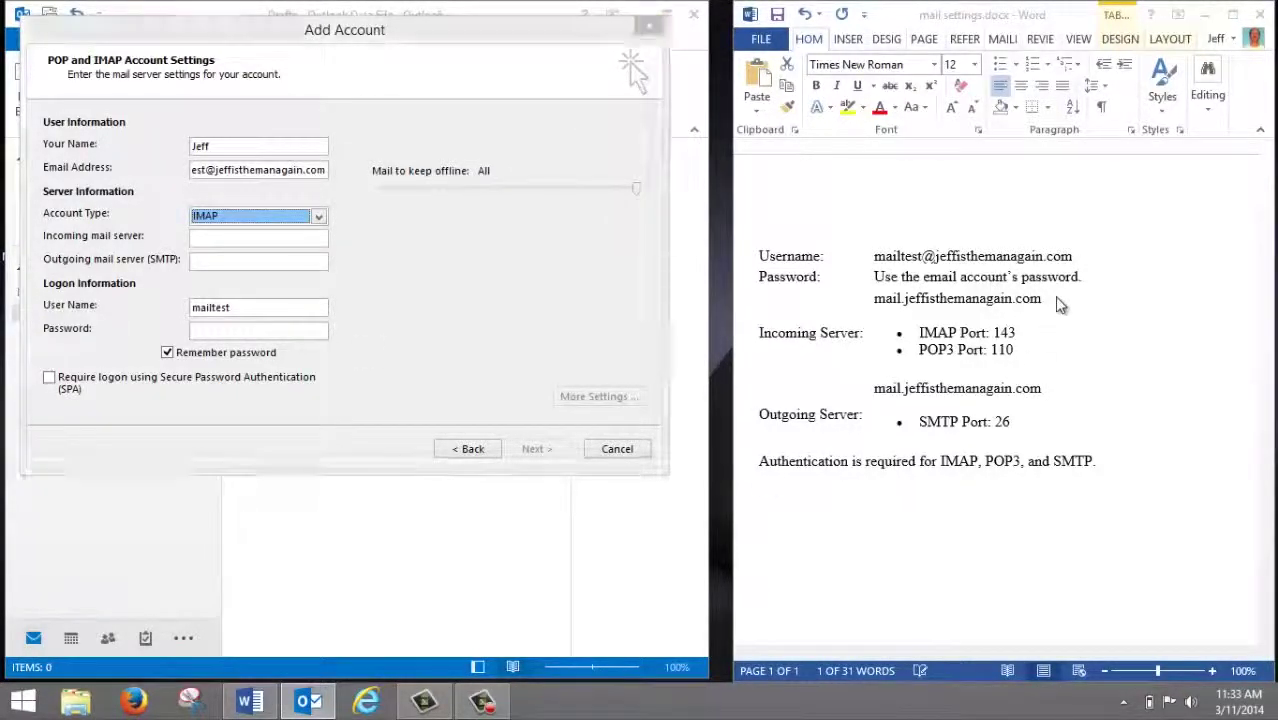
pyautogui.moveTo(1048, 300); pyautogui.dragTo(880, 307)
pyautogui.rightClick(880, 307)
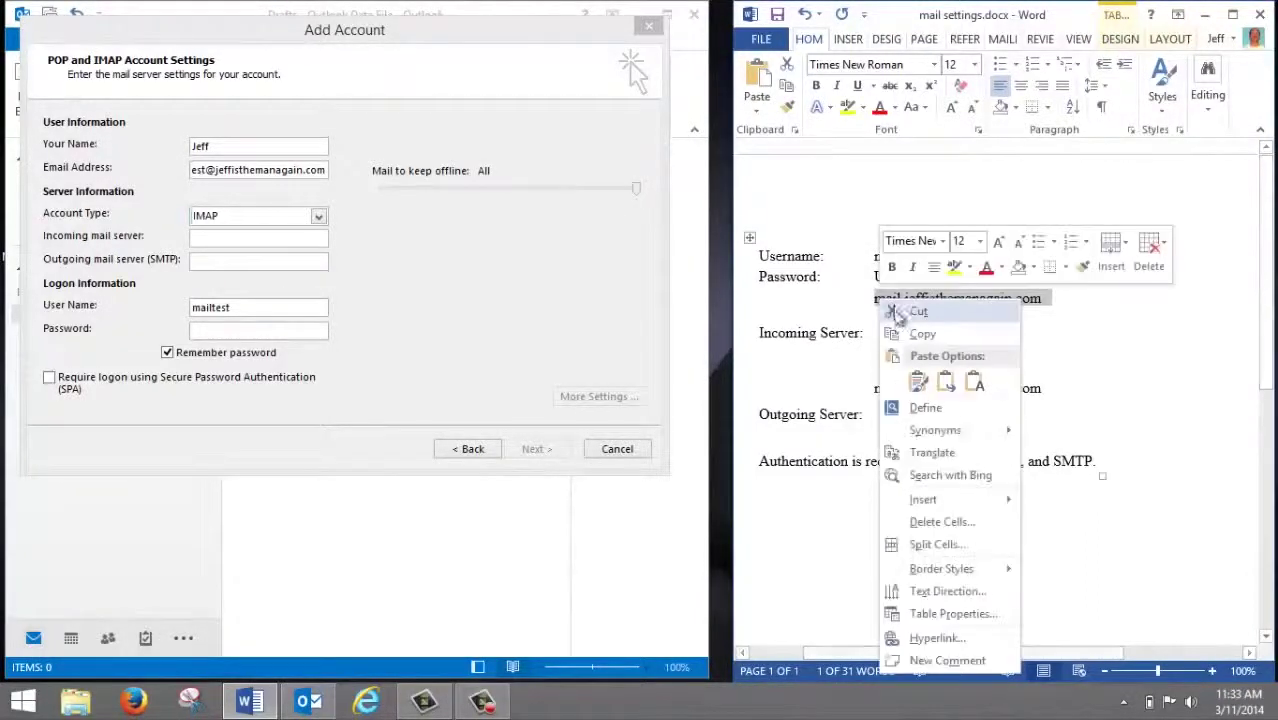
pyautogui.click(919, 334)
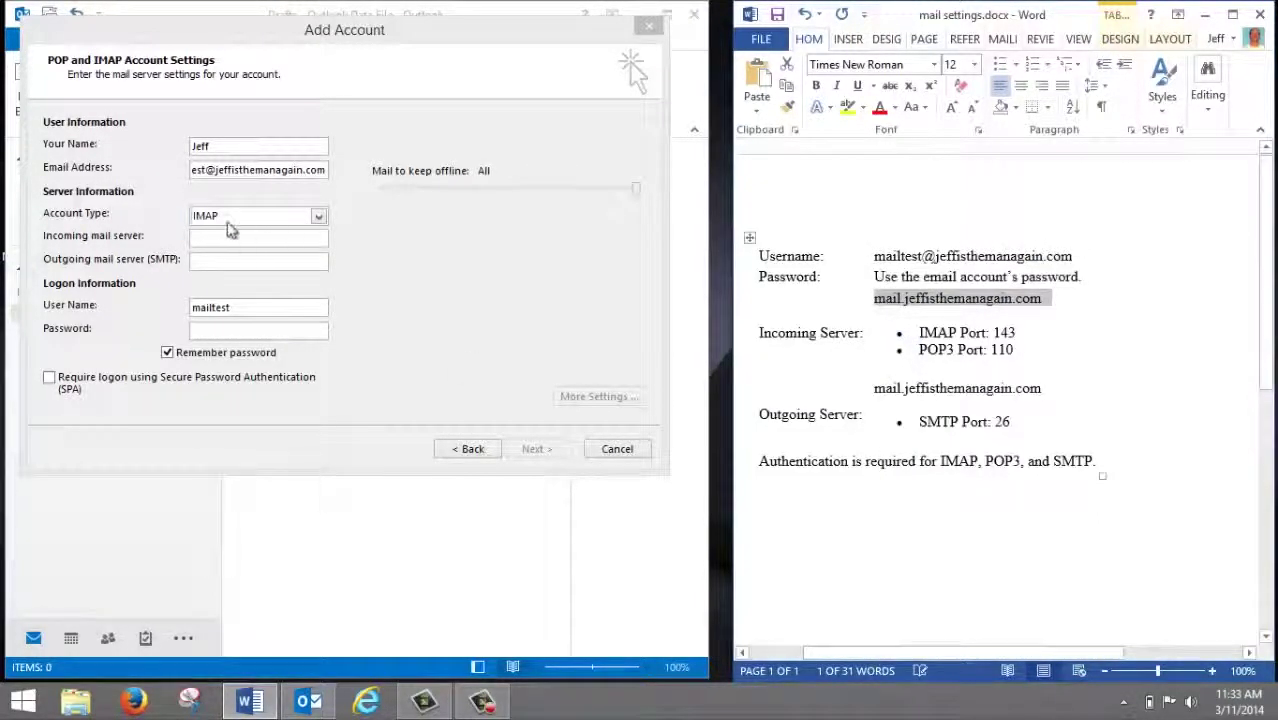
pyautogui.click(220, 238)
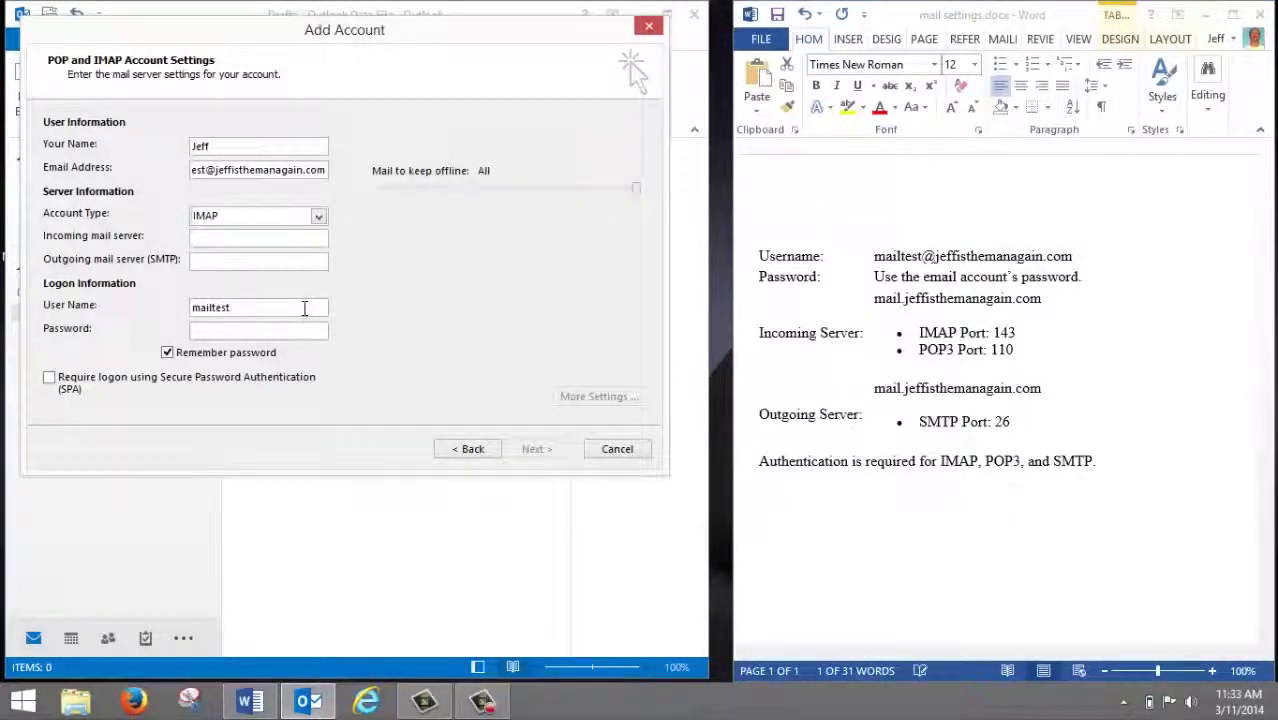
pyautogui.hotkey('ctrl', 'v')
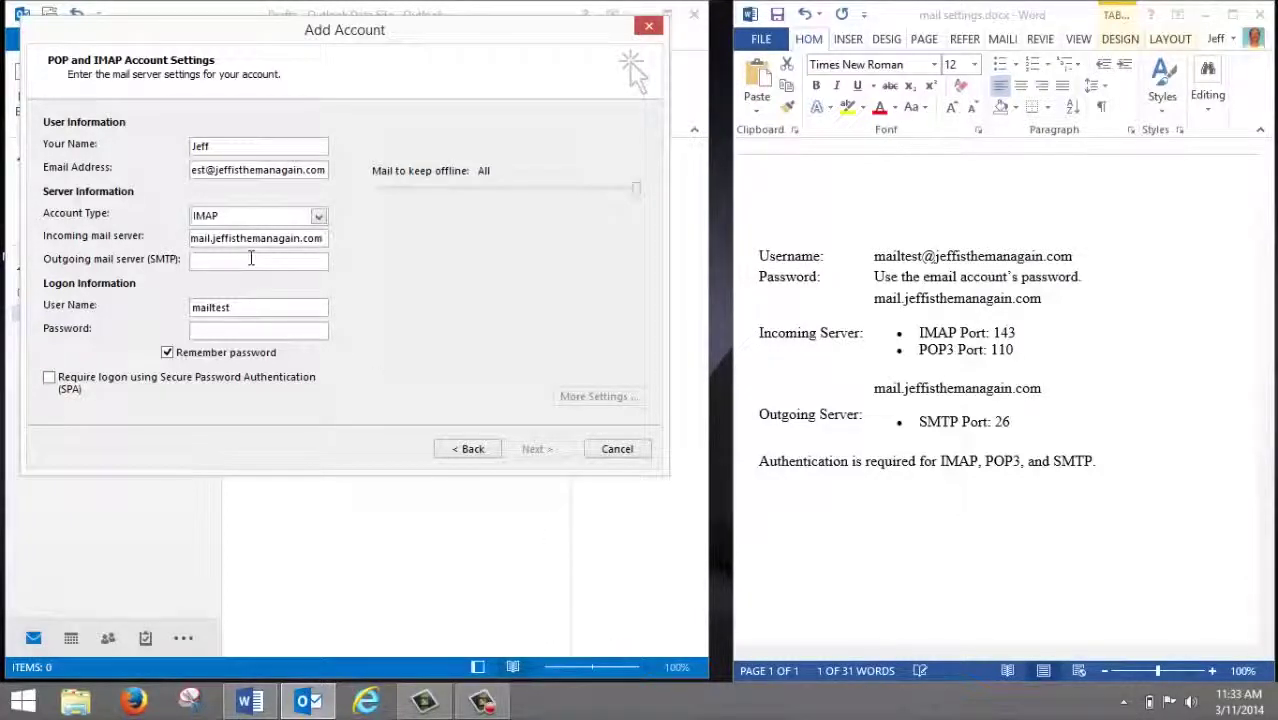
pyautogui.hotkey('ctrl', 'v')
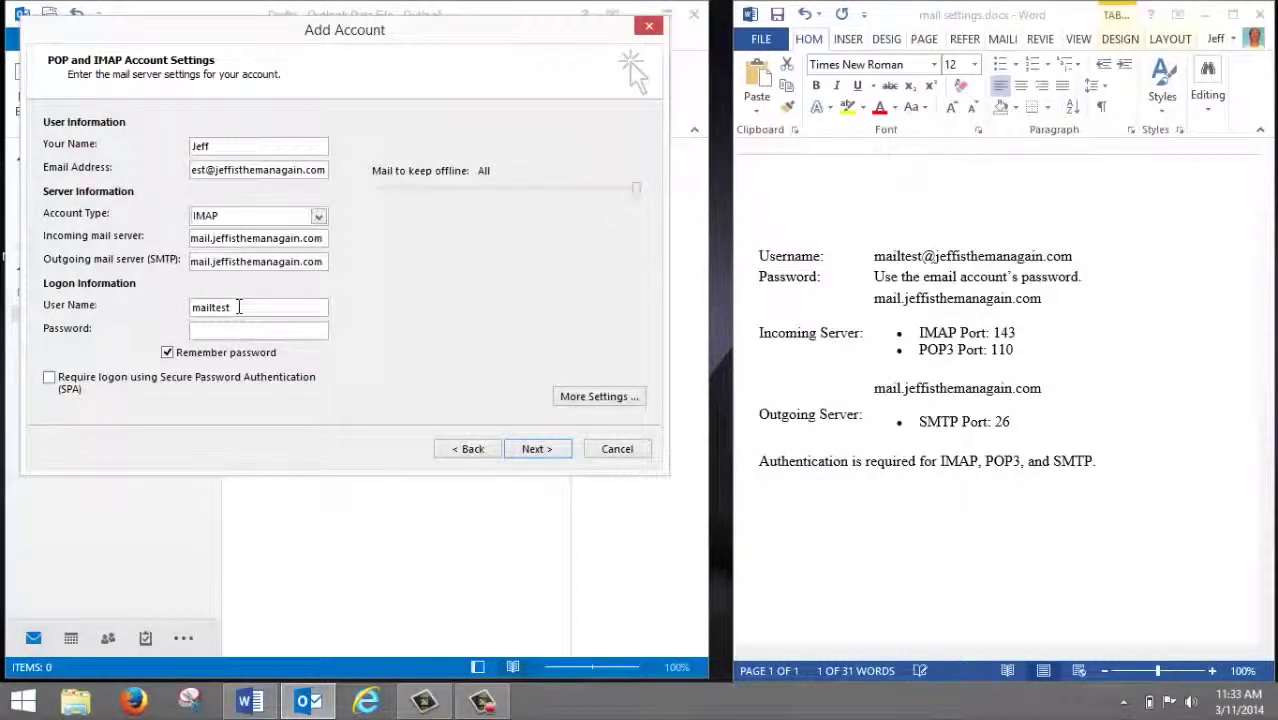
# Replace the logon user name with the full email address copied from the Word document and enter the account password.
pyautogui.moveTo(240, 307); pyautogui.dragTo(185, 307)
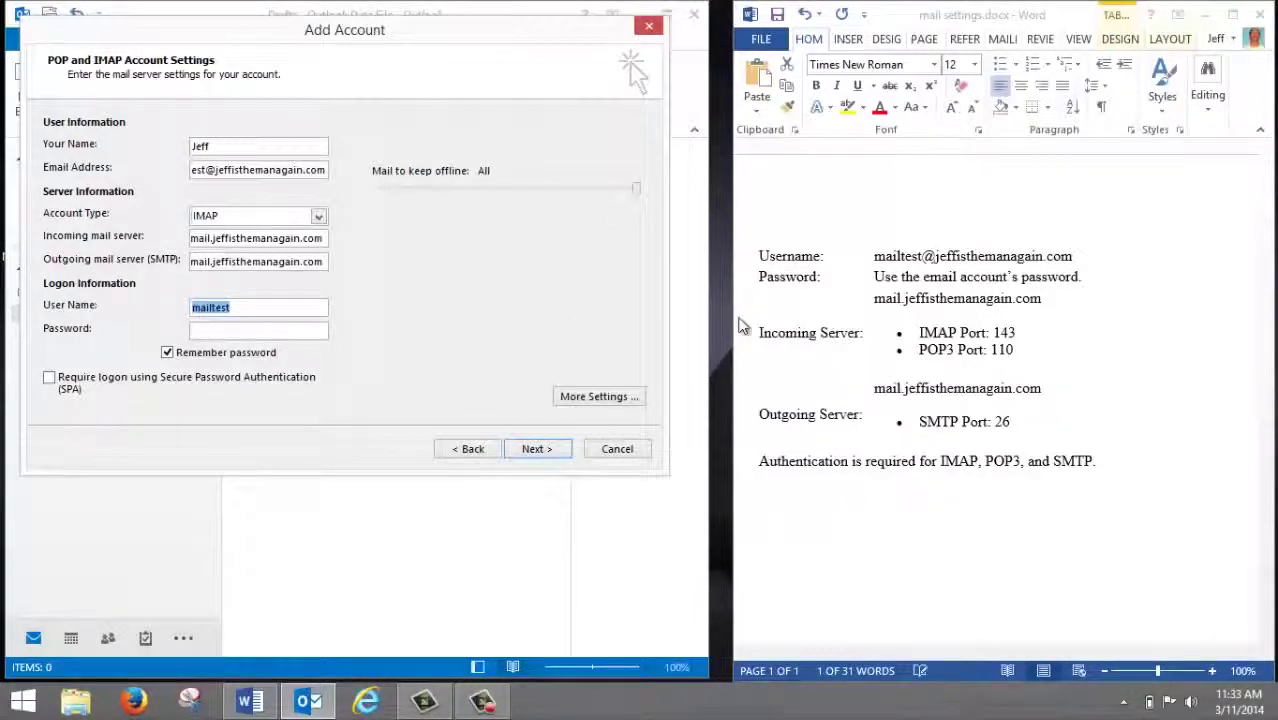
pyautogui.click(1077, 262)
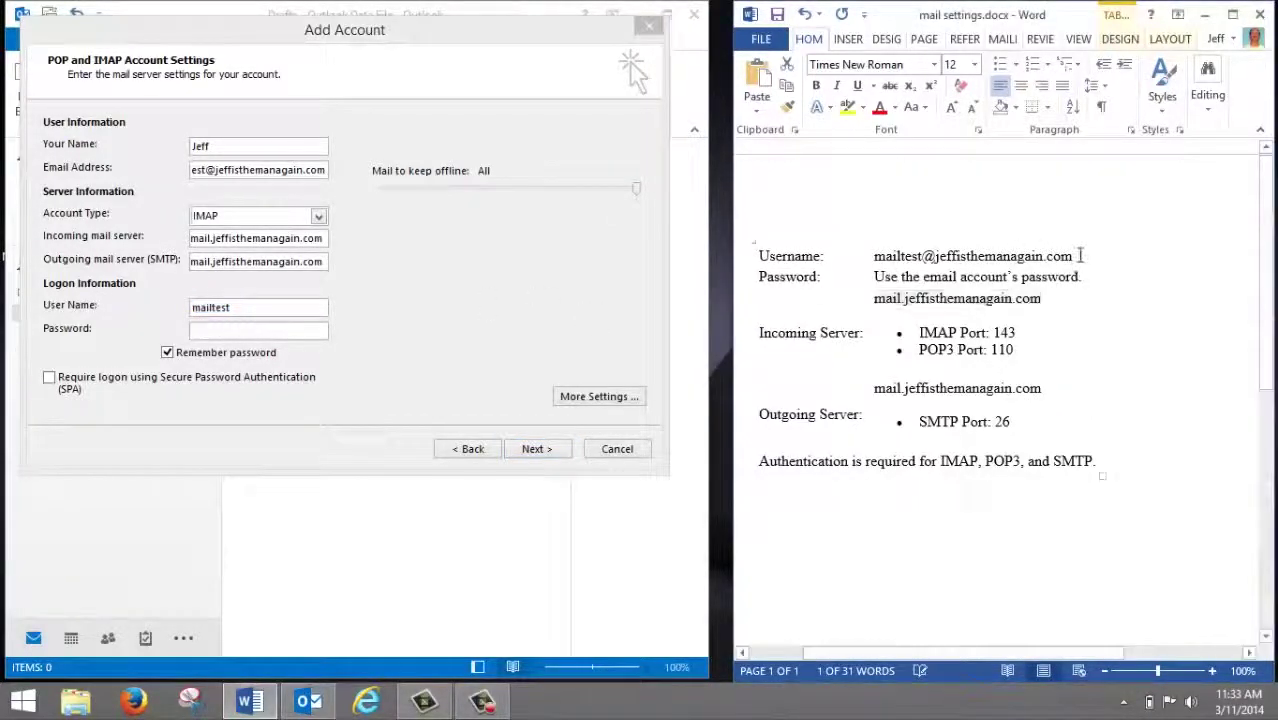
pyautogui.moveTo(1073, 256); pyautogui.dragTo(889, 237)
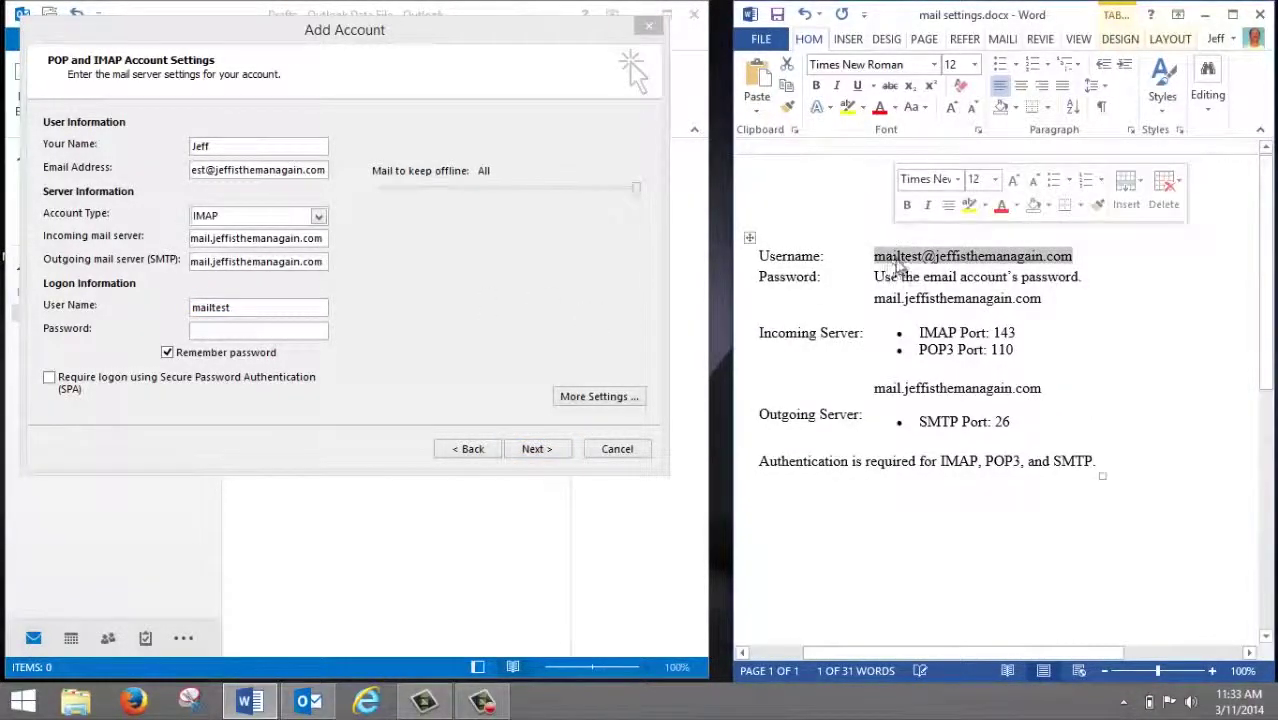
pyautogui.rightClick(892, 263)
pyautogui.click(920, 297)
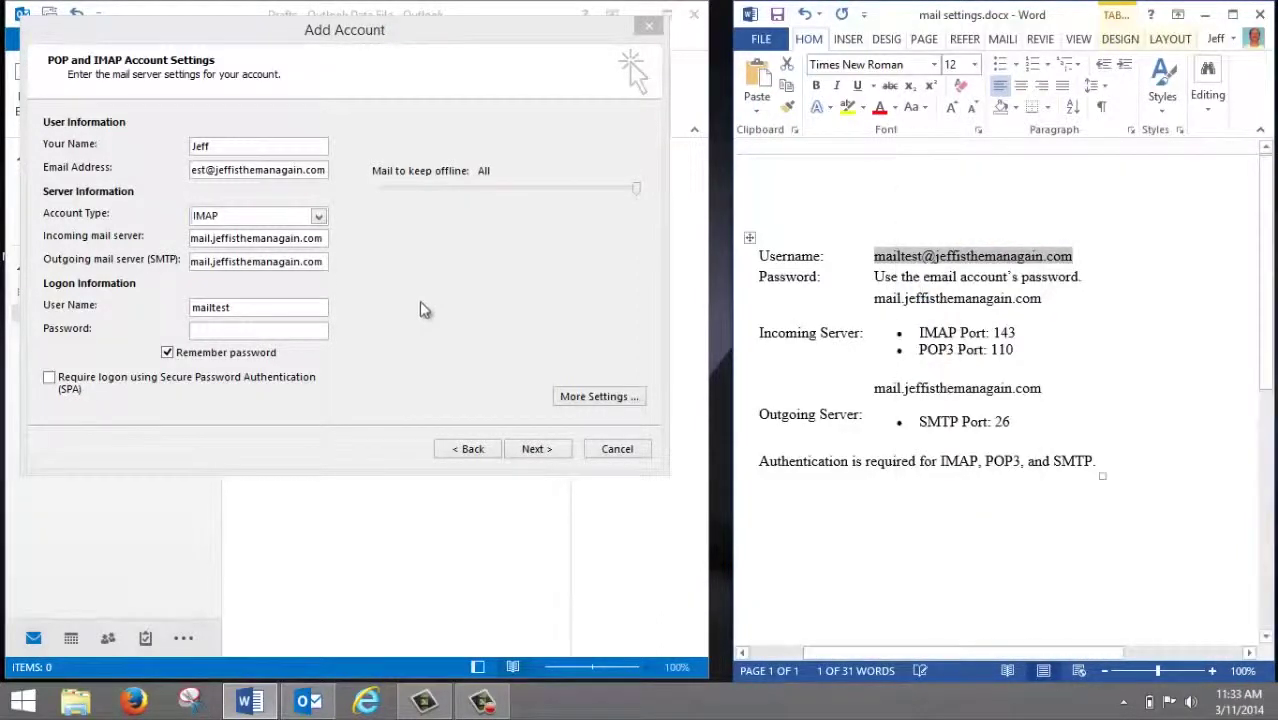
pyautogui.click(8, 343)
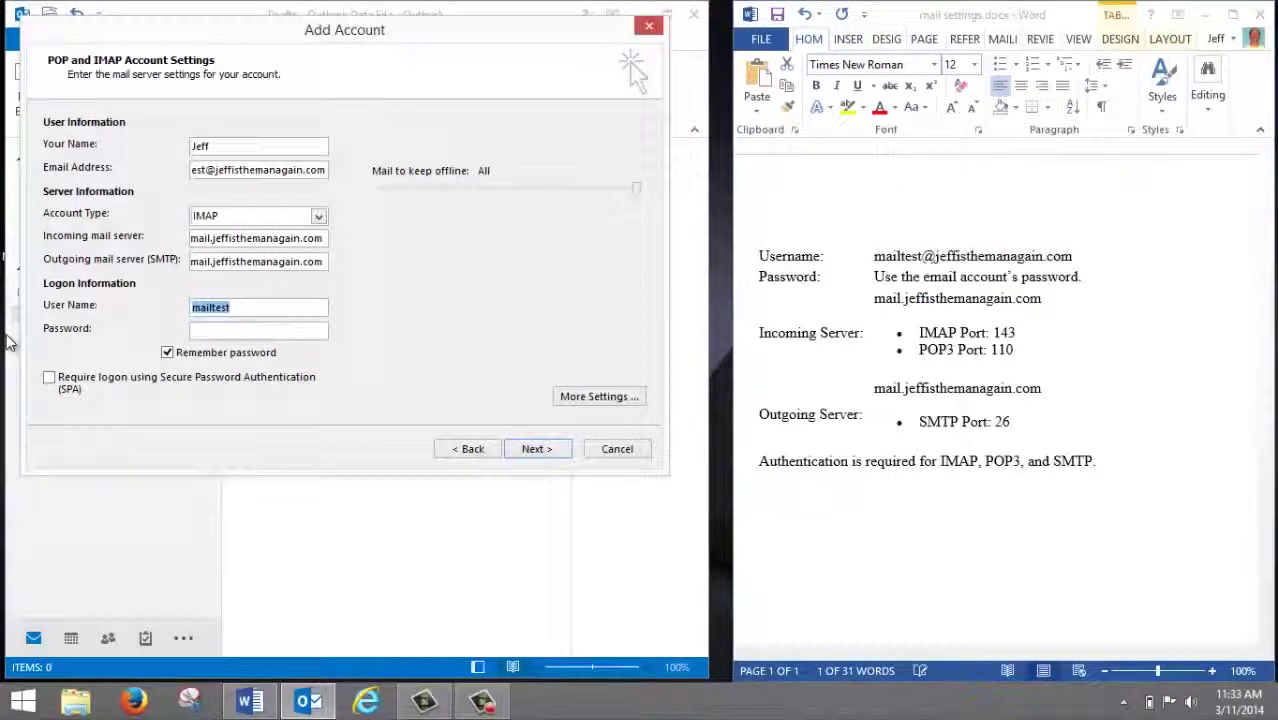
pyautogui.hotkey('ctrl', 'v')
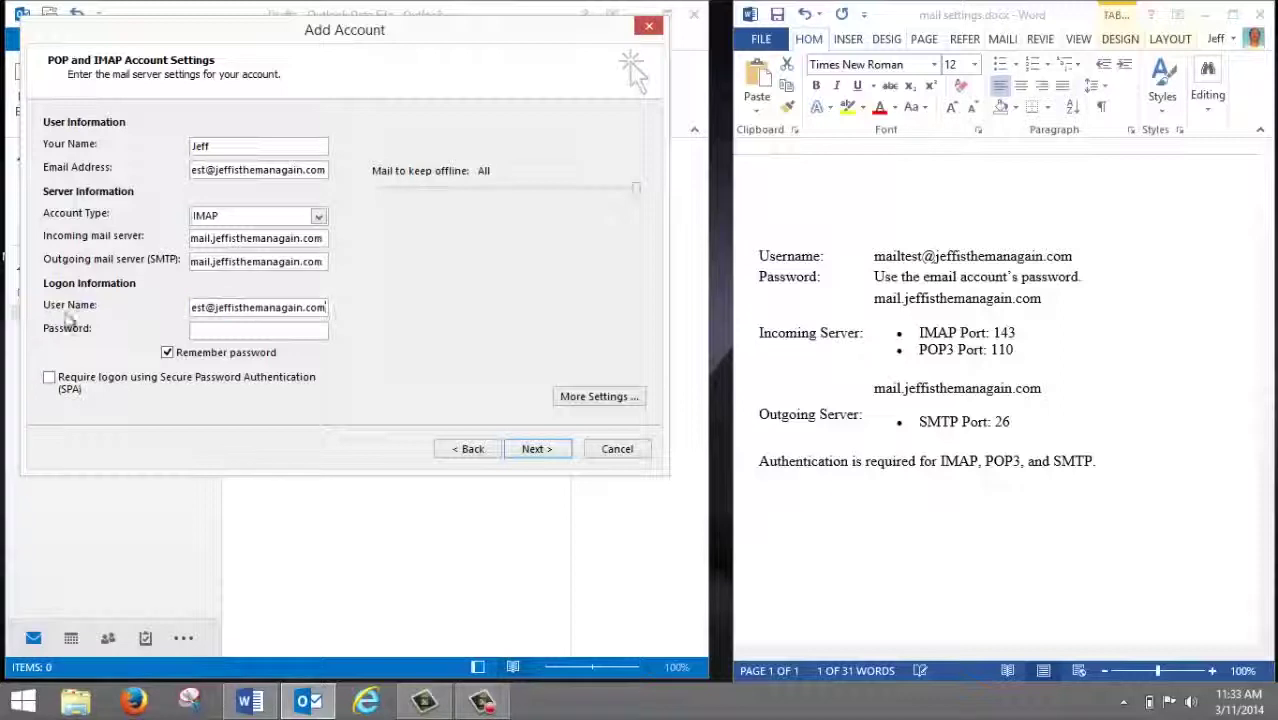
pyautogui.click(204, 335)
pyautogui.write('********')
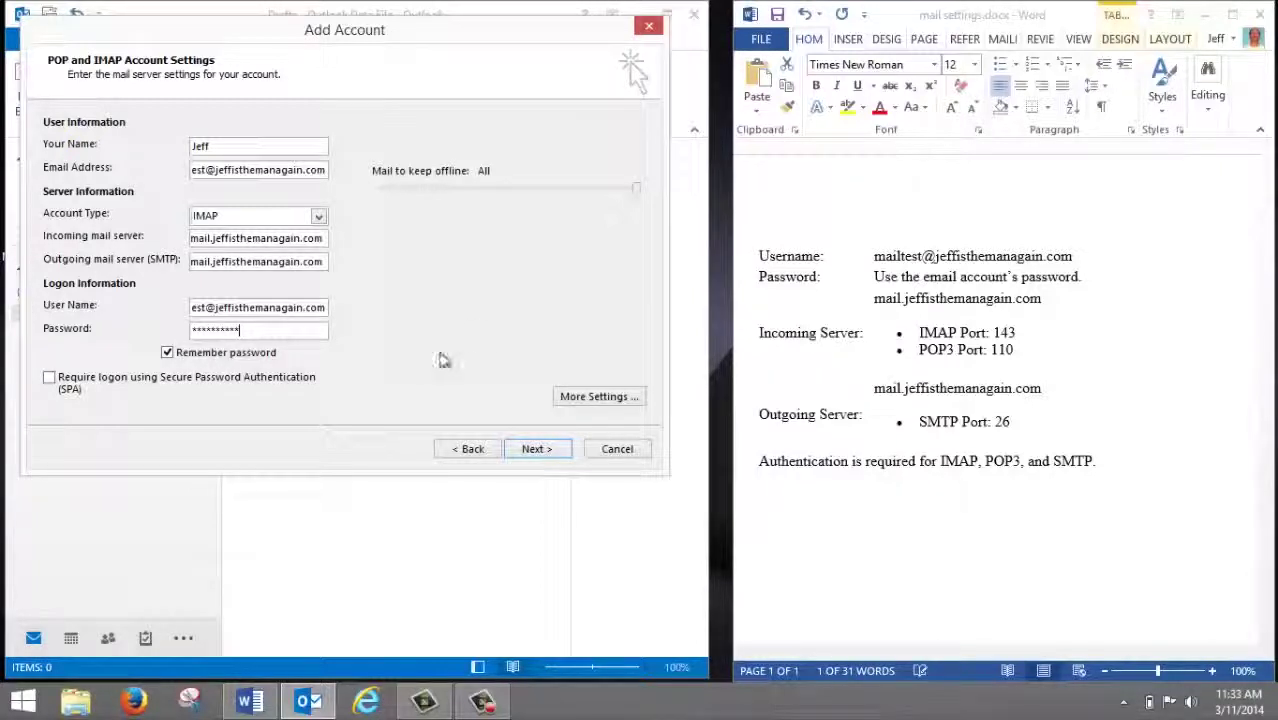
# In the additional account settings, require outgoing SMTP authentication using the same settings as the incoming mail server.
pyautogui.click(594, 400)
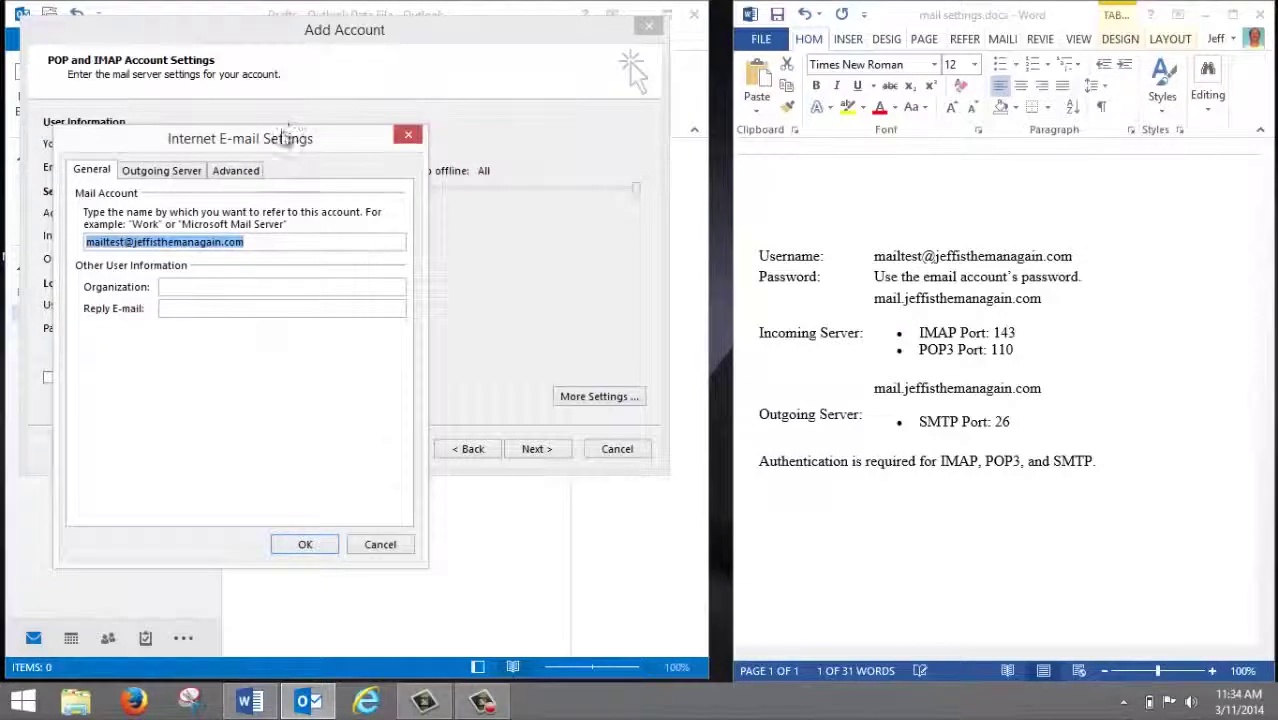
pyautogui.moveTo(311, 143); pyautogui.dragTo(395, 134)
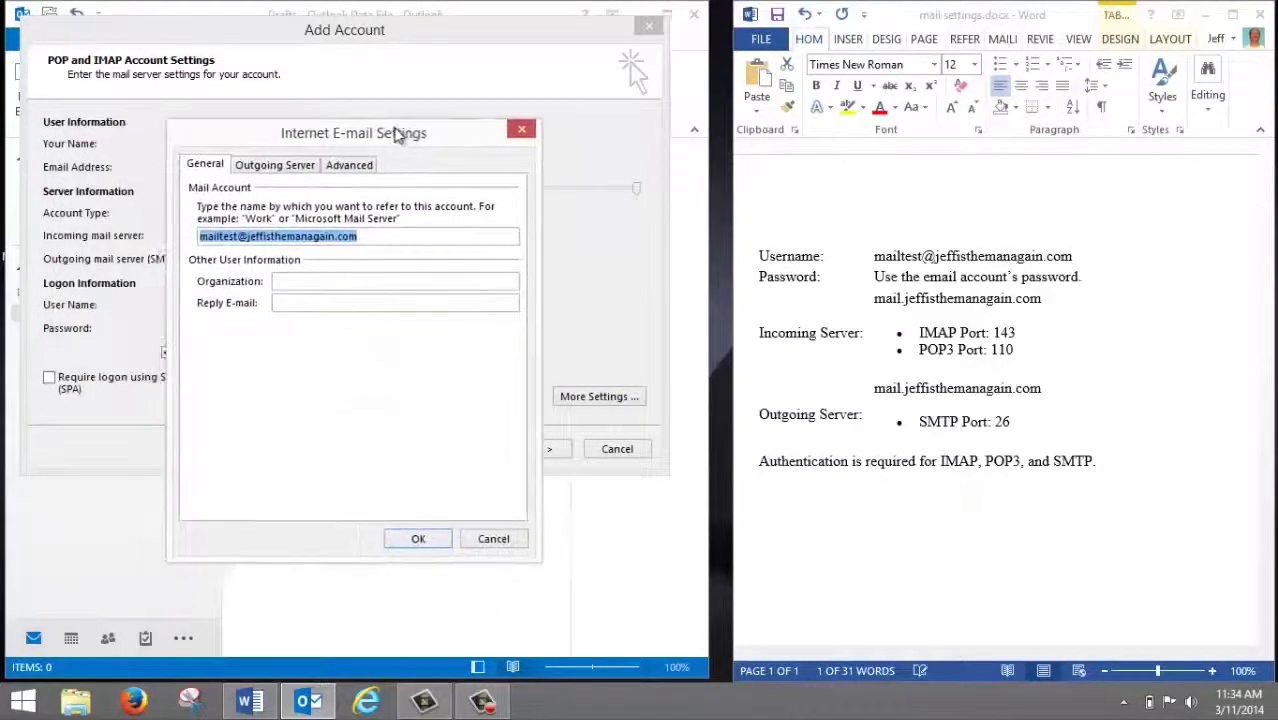
pyautogui.click(270, 166)
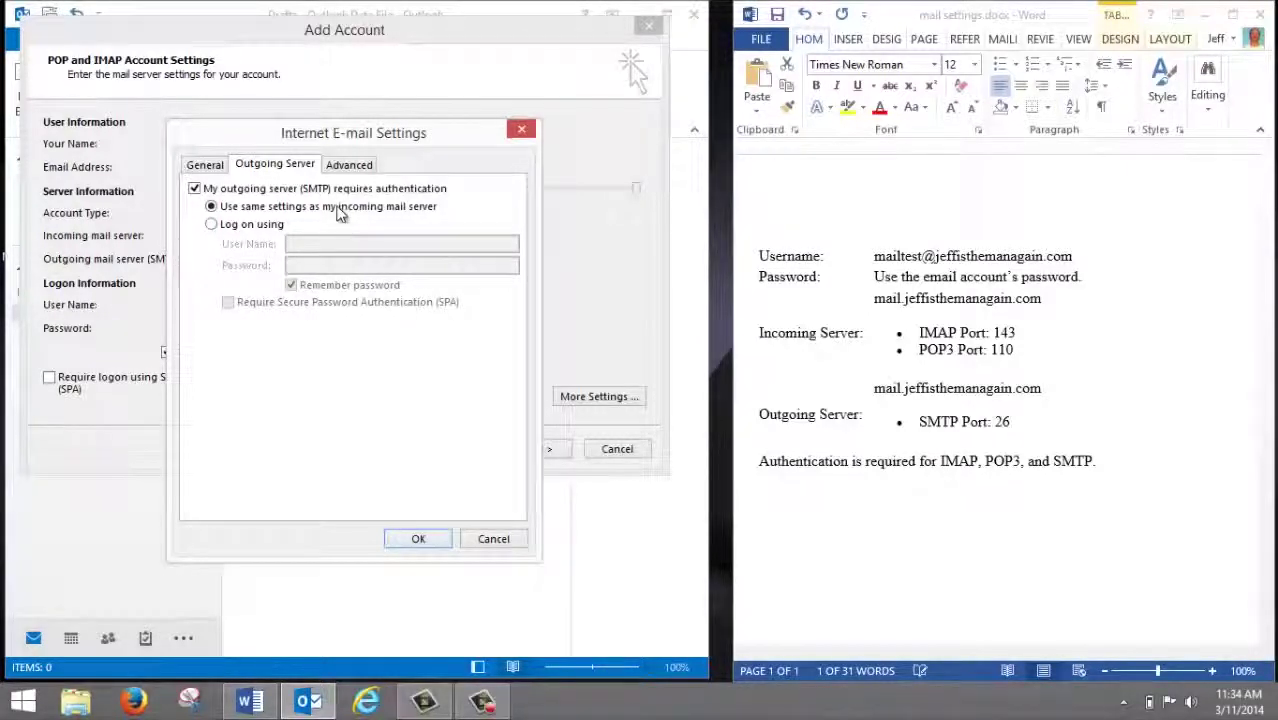
# Set the outgoing server (SMTP) port to 587 and apply the advanced settings.
pyautogui.click(348, 166)
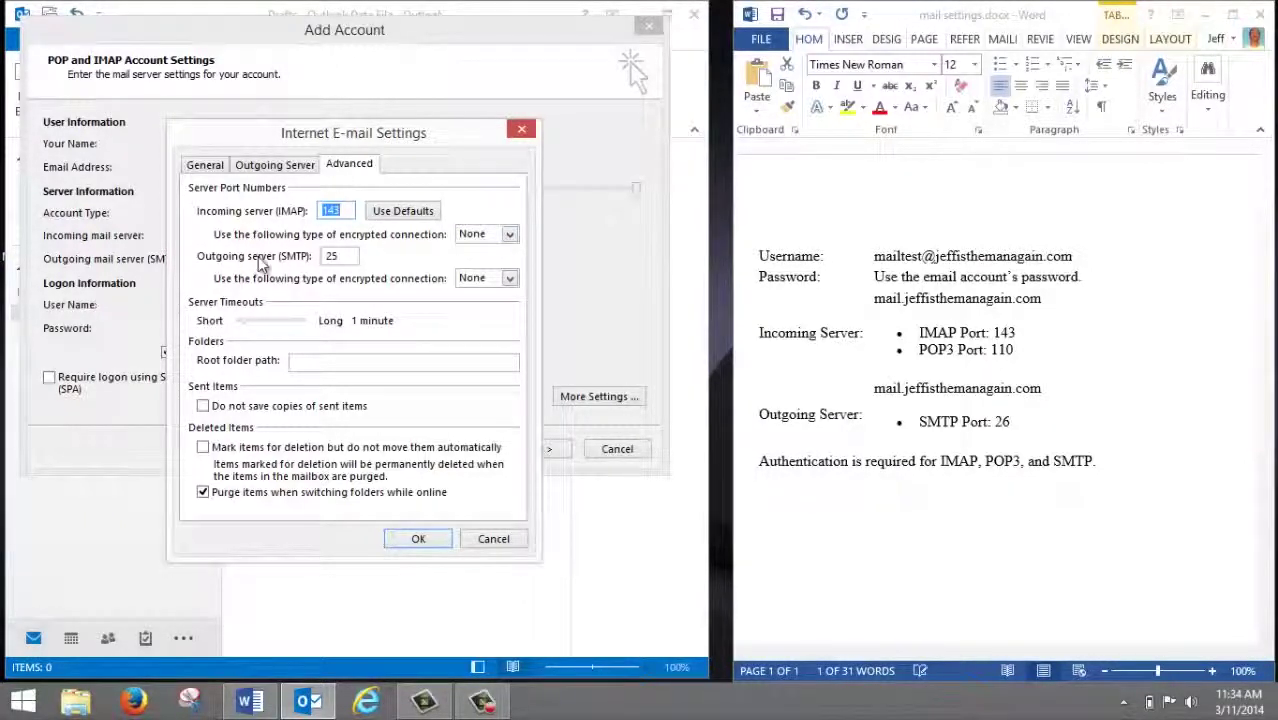
pyautogui.click(334, 257)
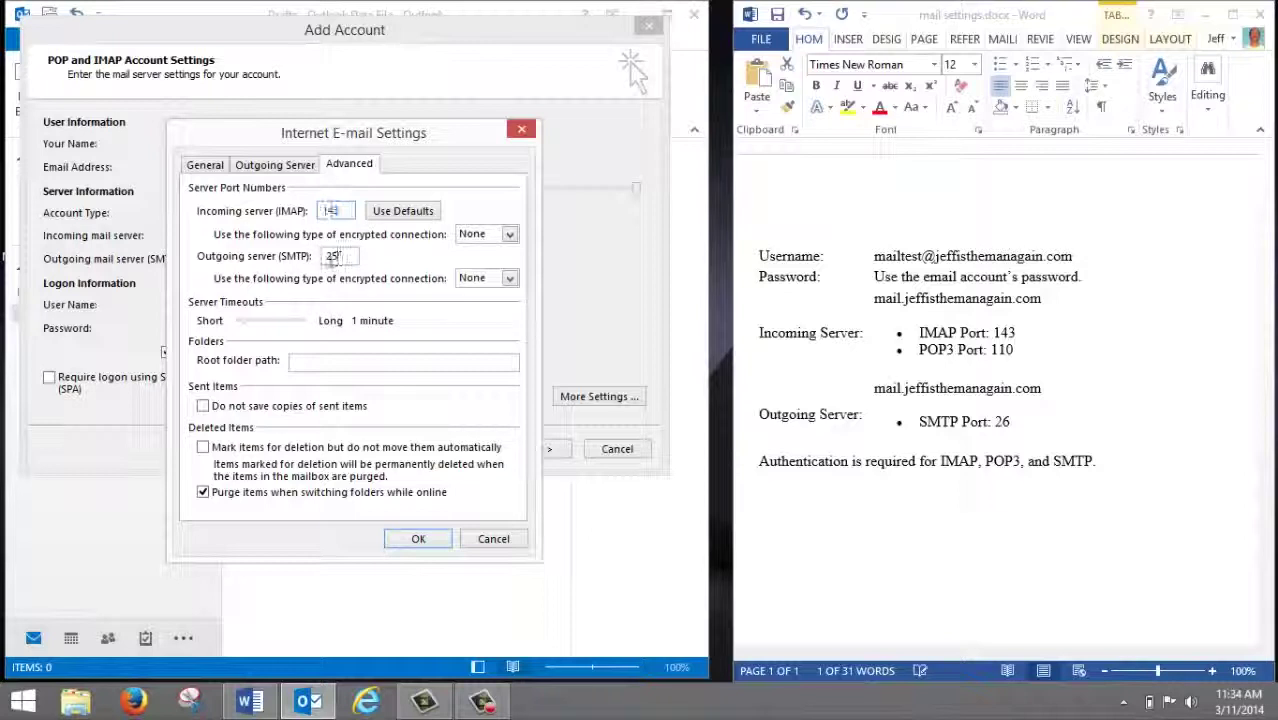
pyautogui.doubleClick(332, 257)
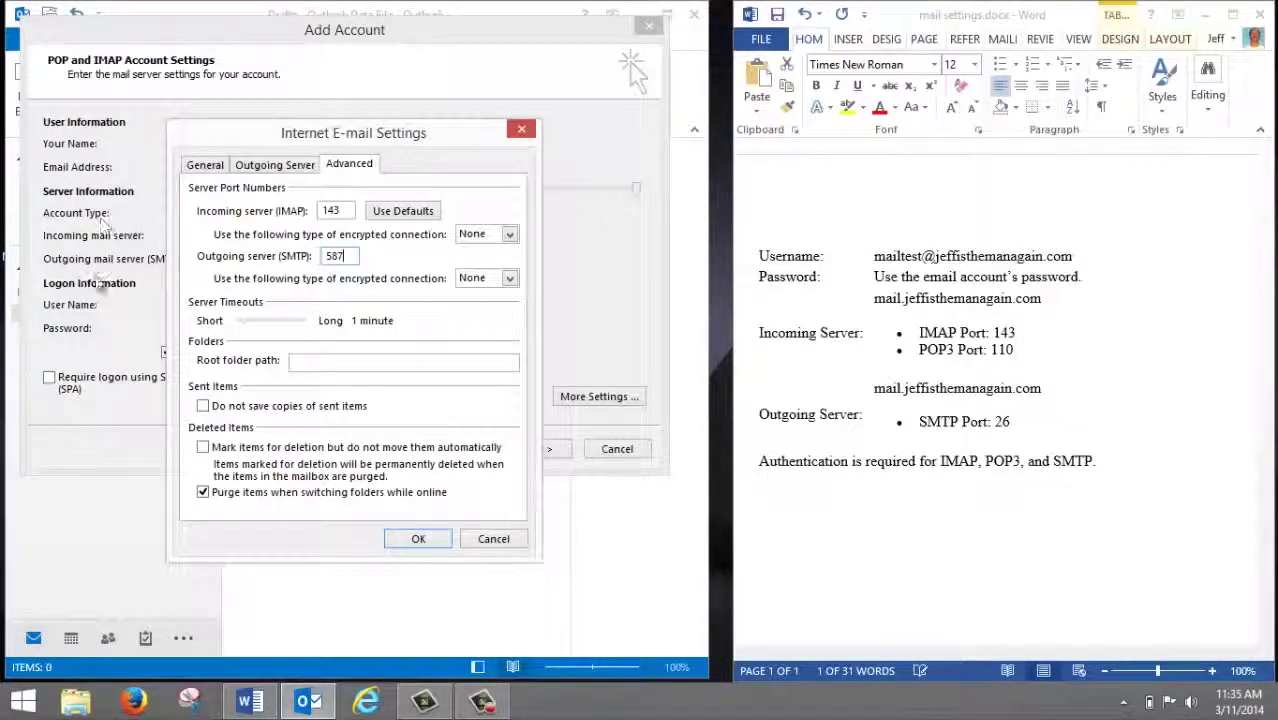
pyautogui.click(417, 540)
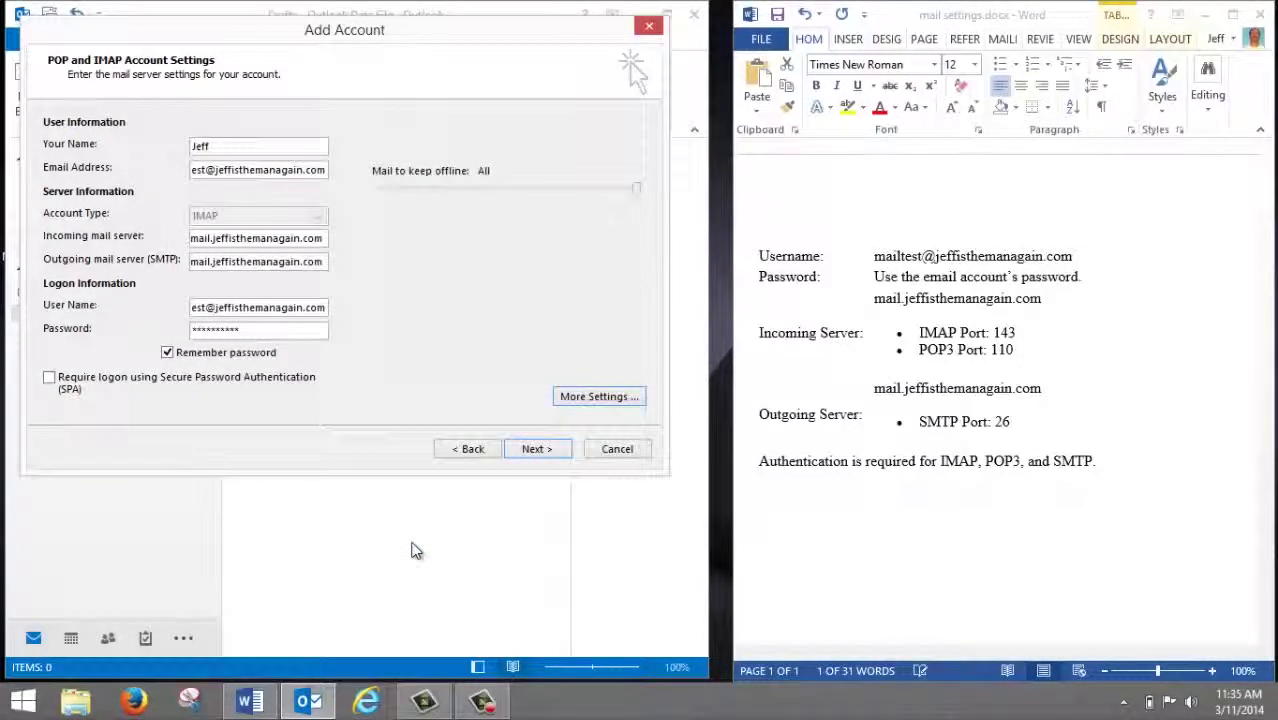
# Submit the account settings for testing and close the test results.
pyautogui.click(535, 449)
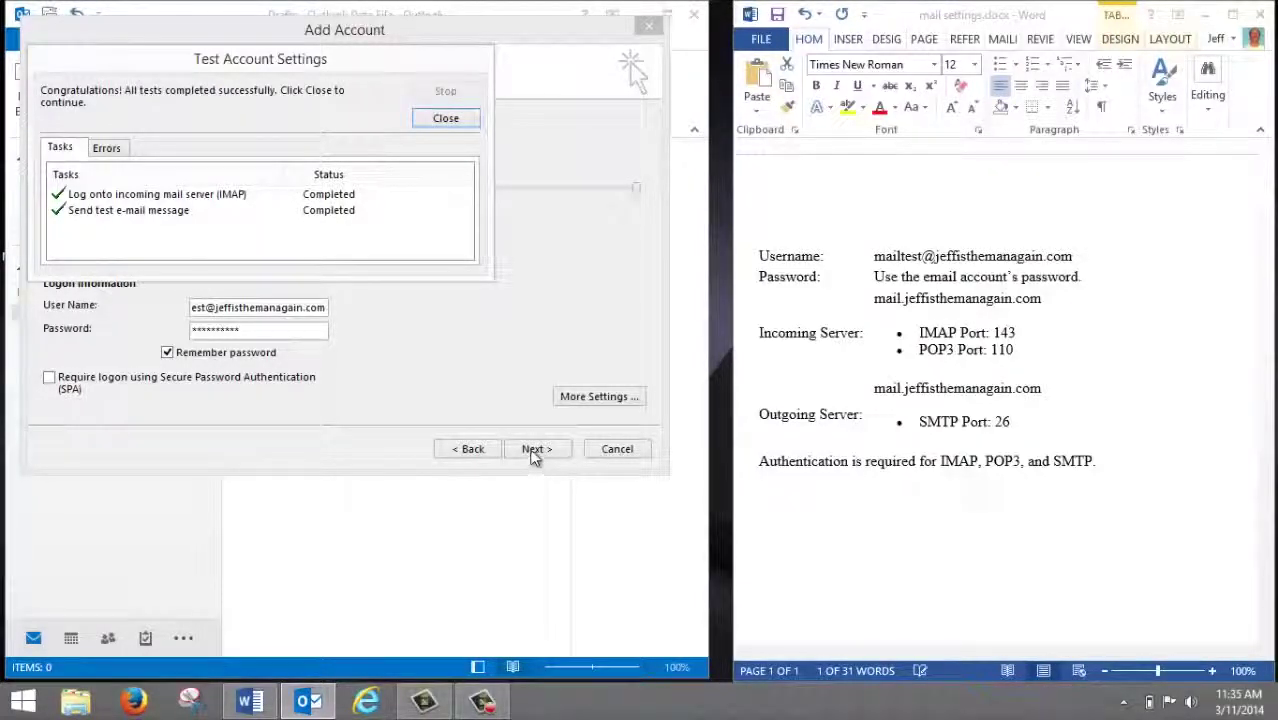
pyautogui.click(446, 120)
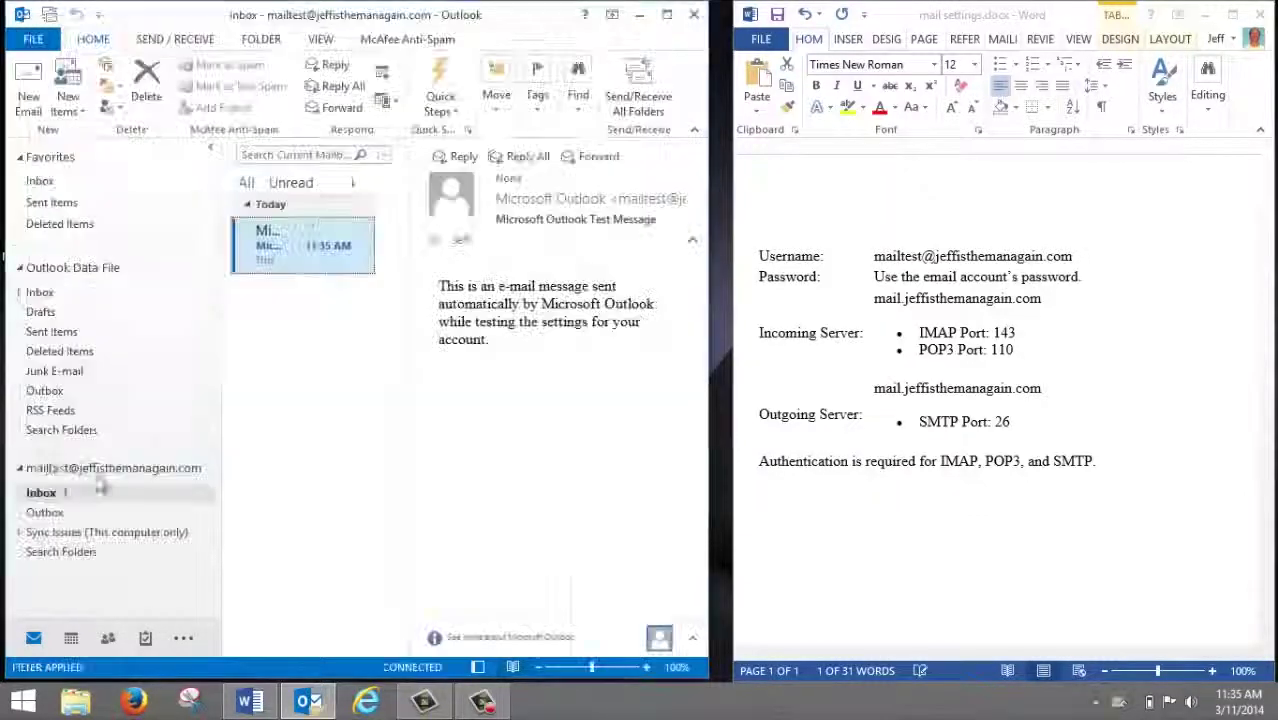
# Open the Inbox of the newly added email account and maximize the mail window.
pyautogui.doubleClick(94, 472)
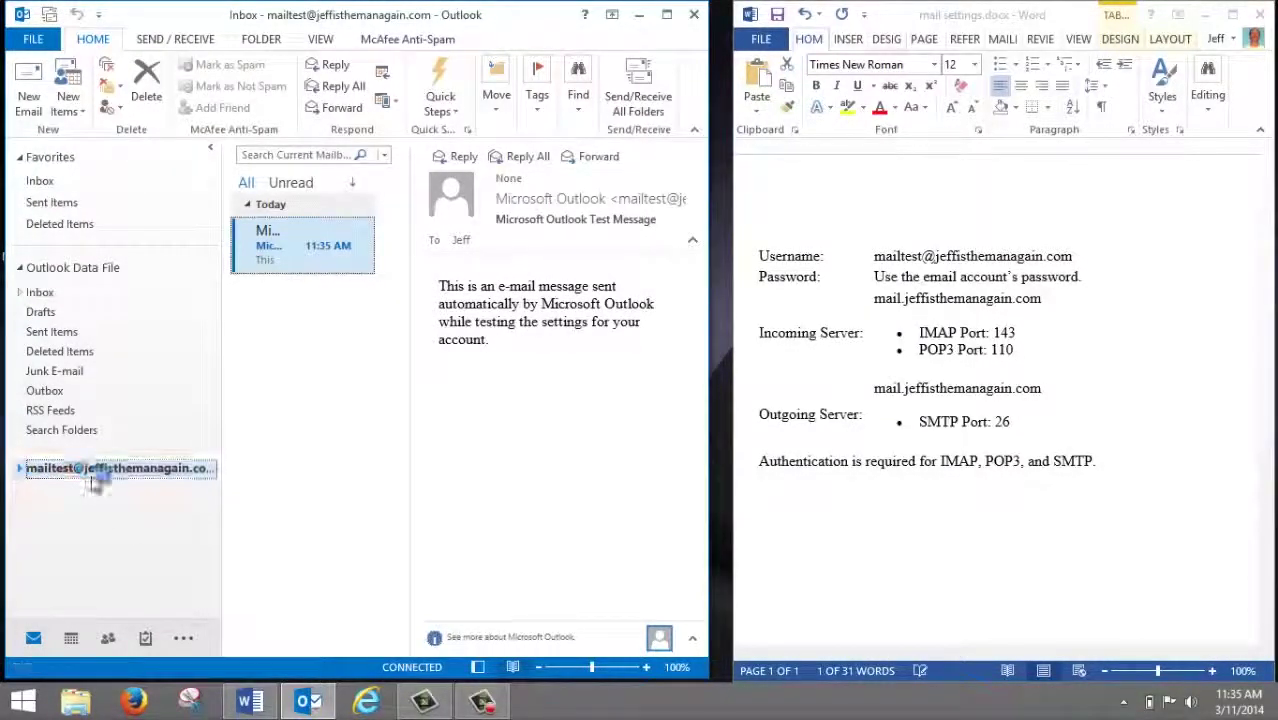
pyautogui.click(21, 468)
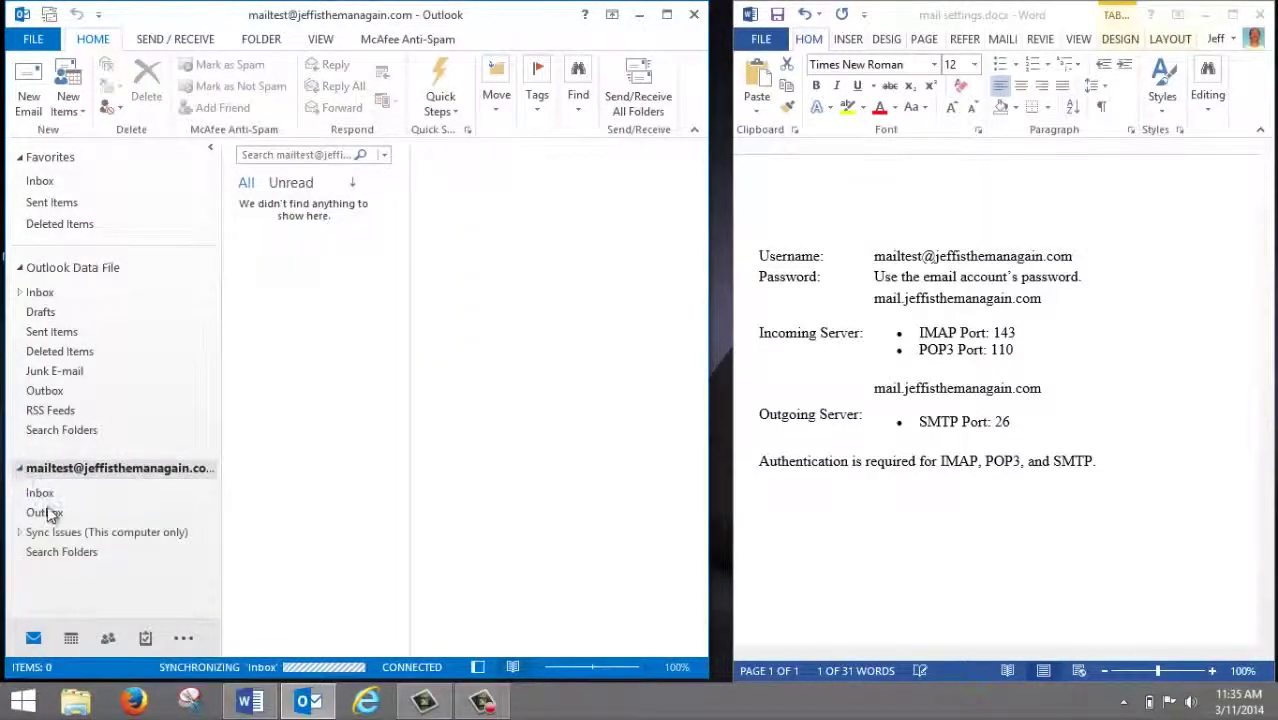
pyautogui.click(42, 493)
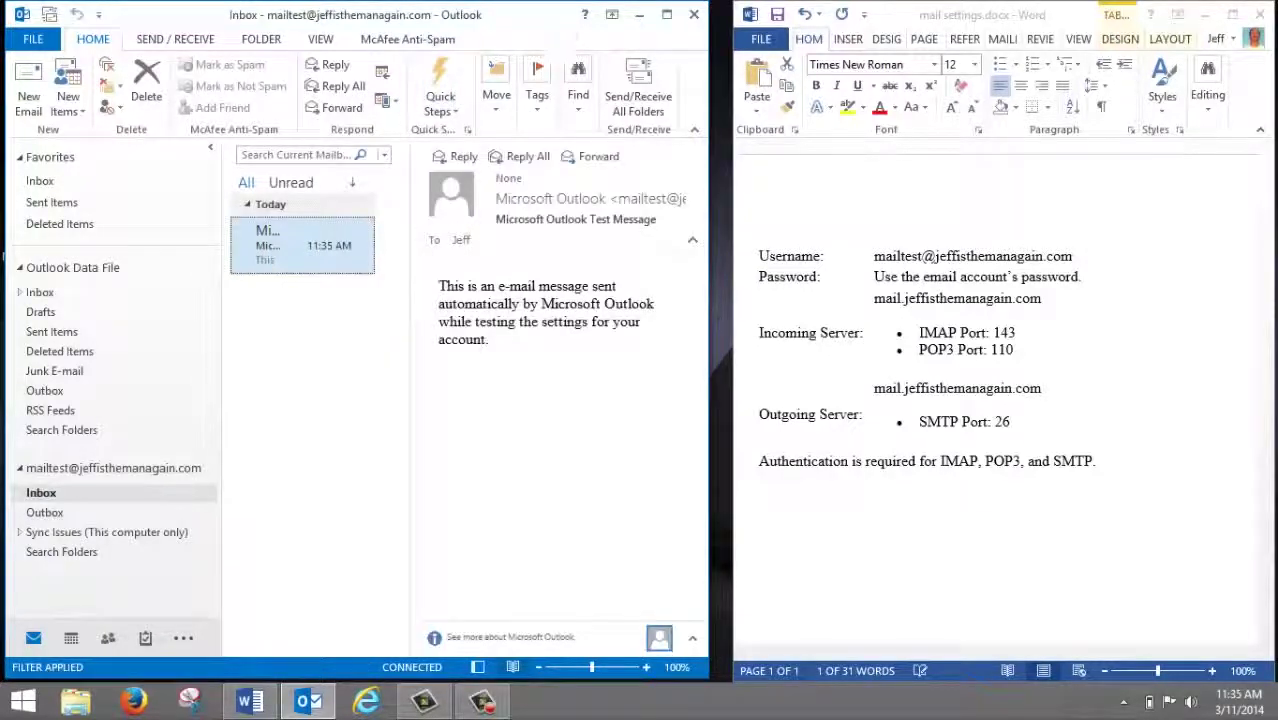
pyautogui.click(667, 14)
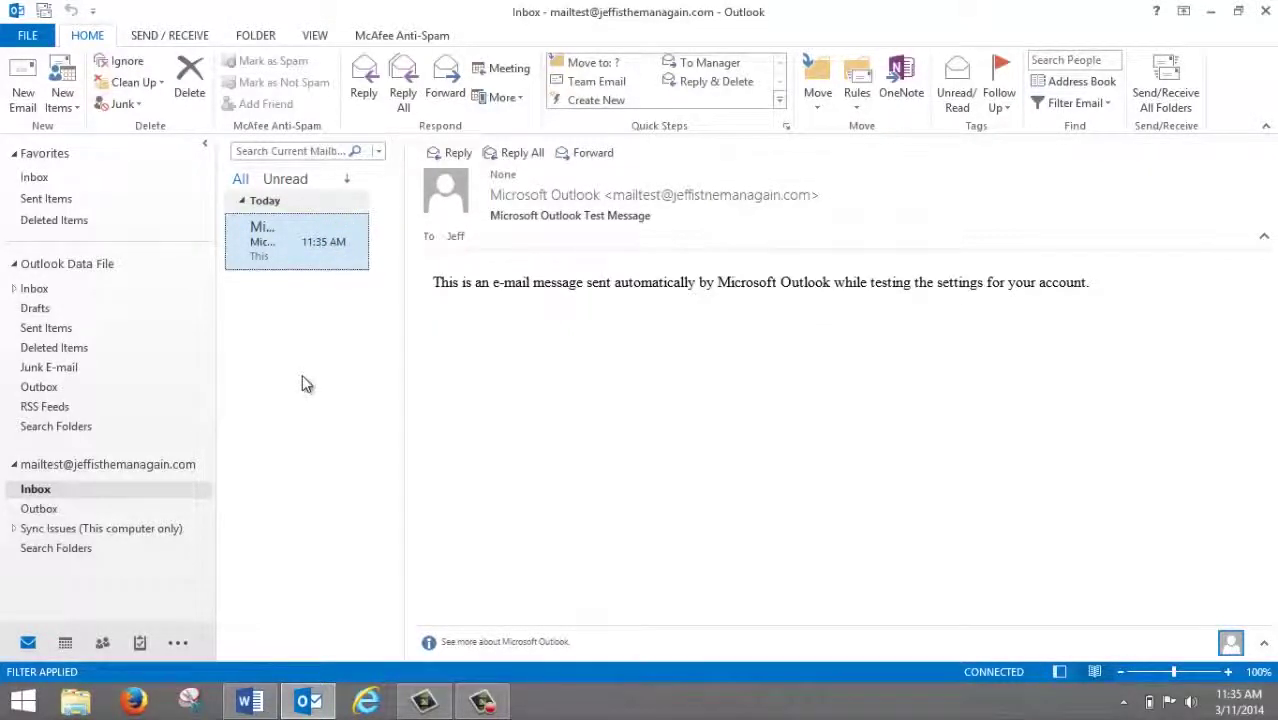
# Turn off the Reading Pane for the new account's Inbox.
pyautogui.click(610, 368)
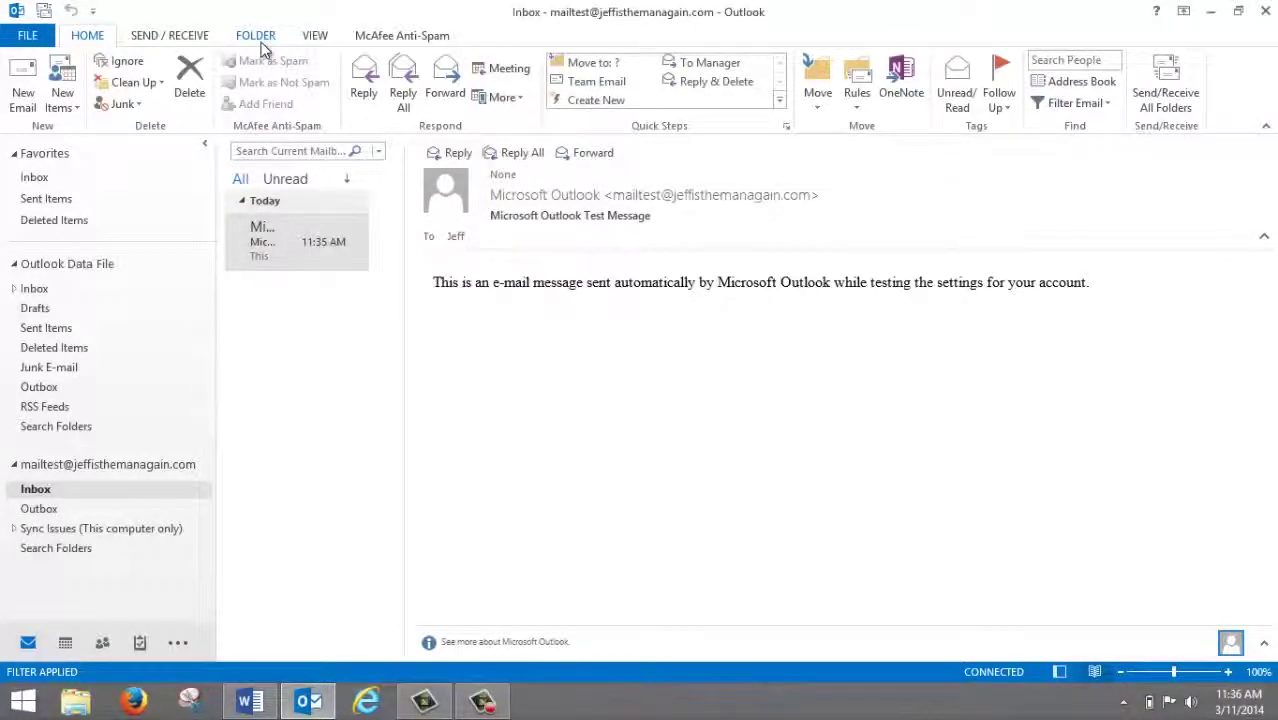
pyautogui.click(316, 36)
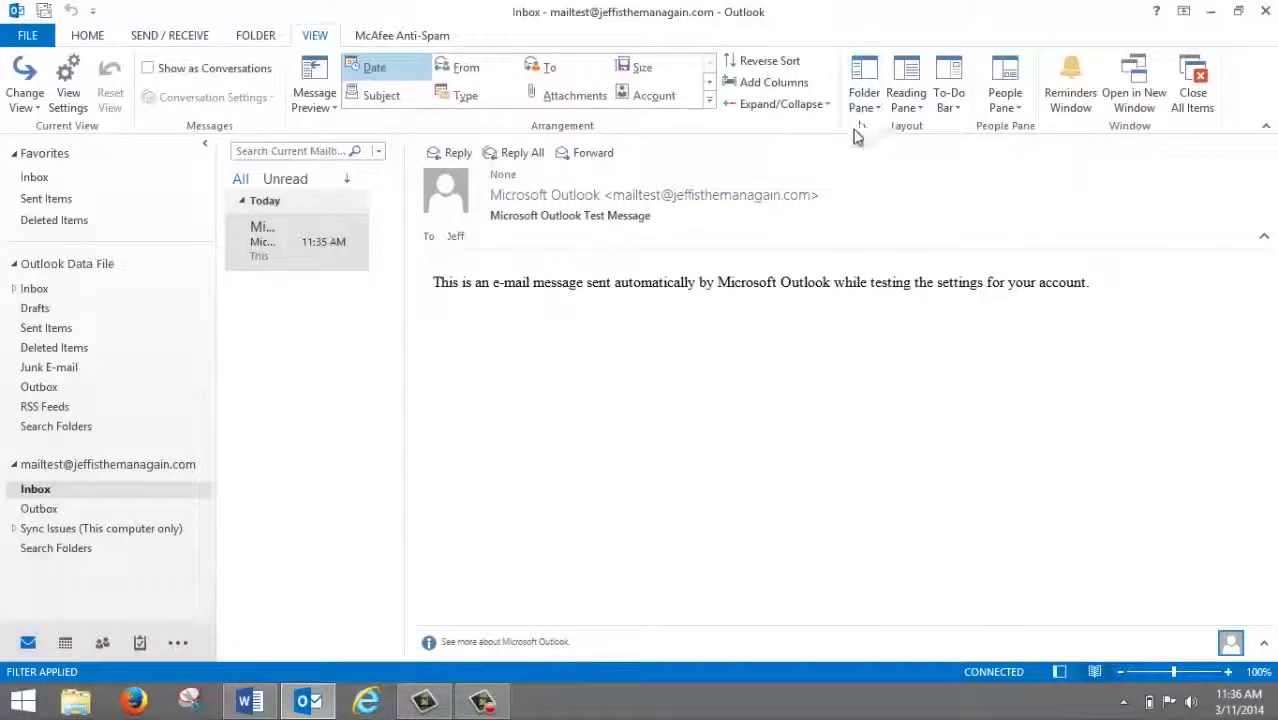
pyautogui.click(922, 112)
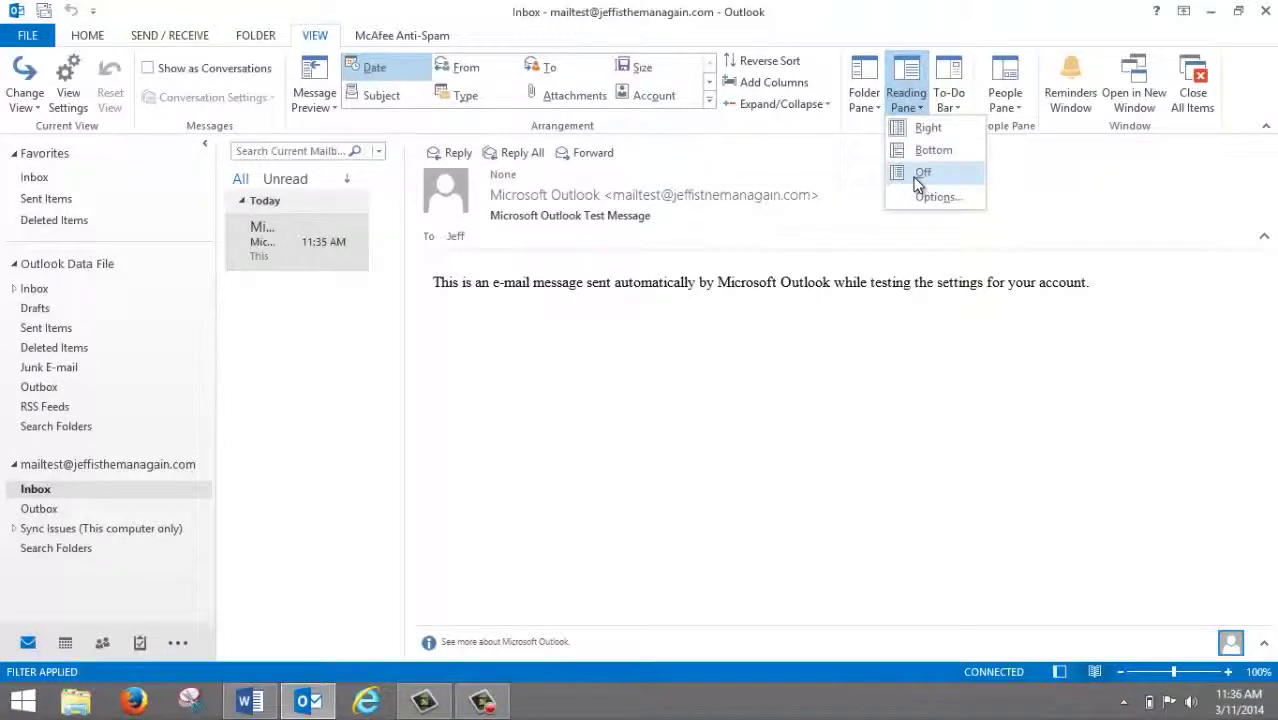
pyautogui.click(920, 178)
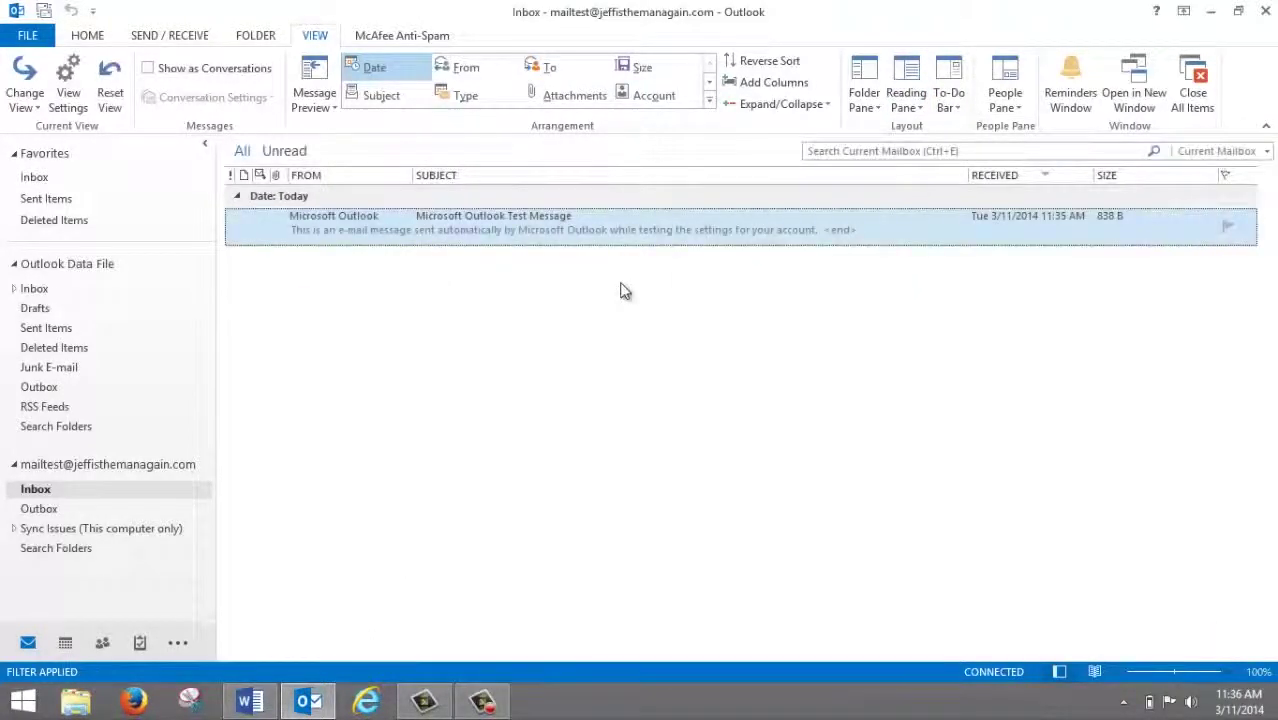